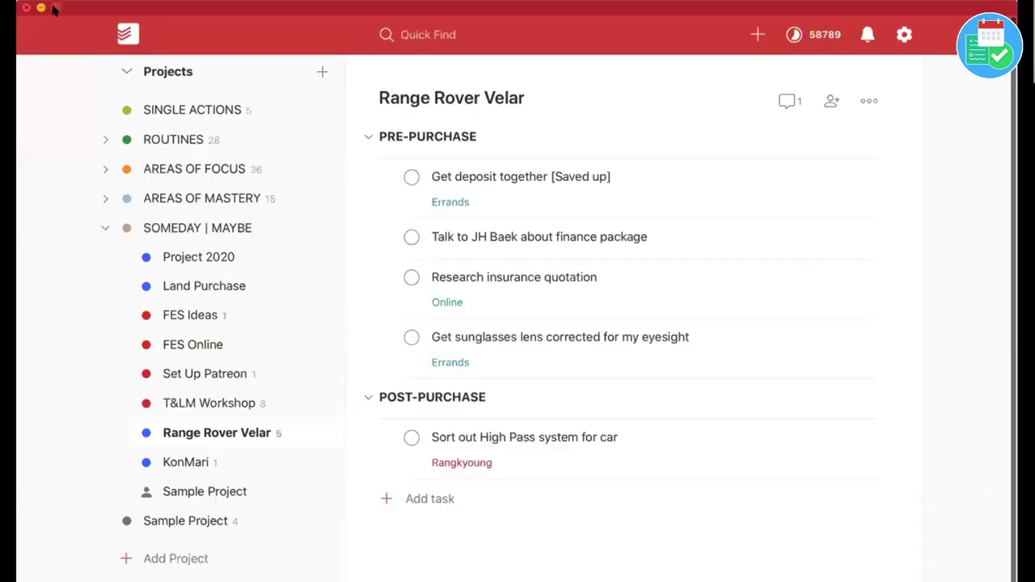
# - Open the PRE-PURCHASE heading in the Range Rover Velar project for editing to examine how its text is formatted
pyautogui.click(53, 10)
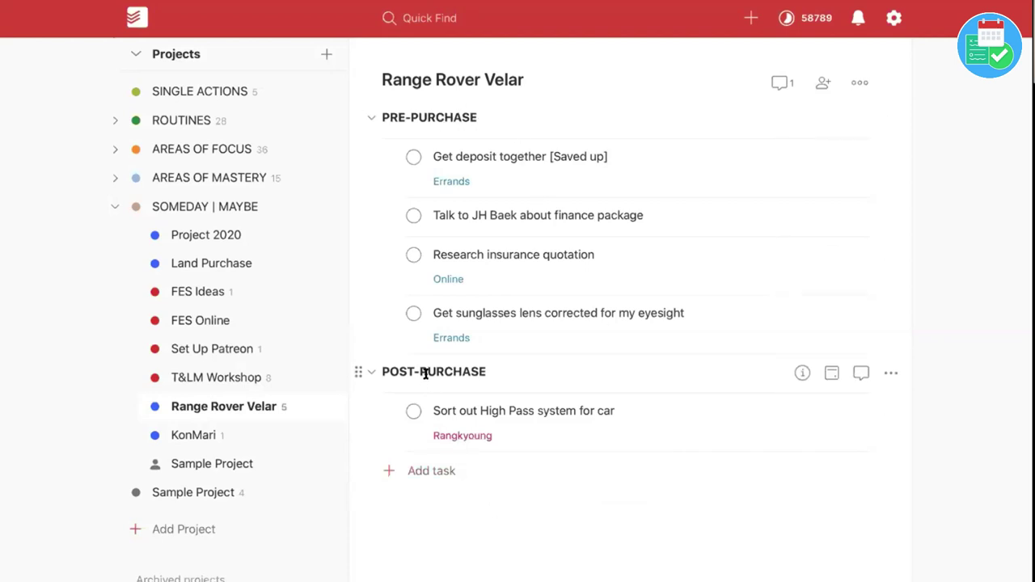
pyautogui.click(432, 121)
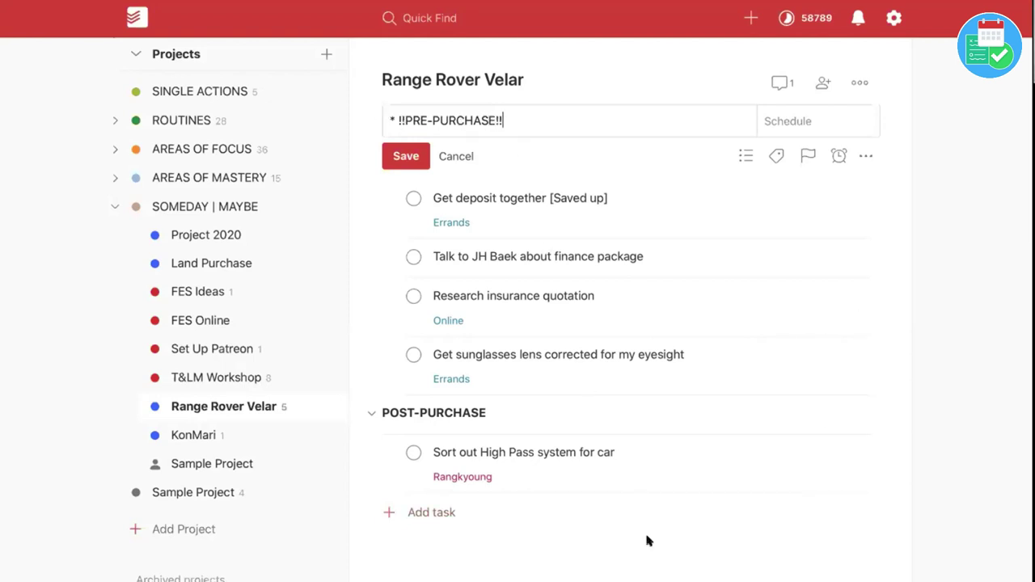
# - Return to the Range Rover Velar project, collapse the SOMEDAY | MAYBE group, and re-examine the PRE-PURCHASE heading's text without changing it
pyautogui.click(113, 208)
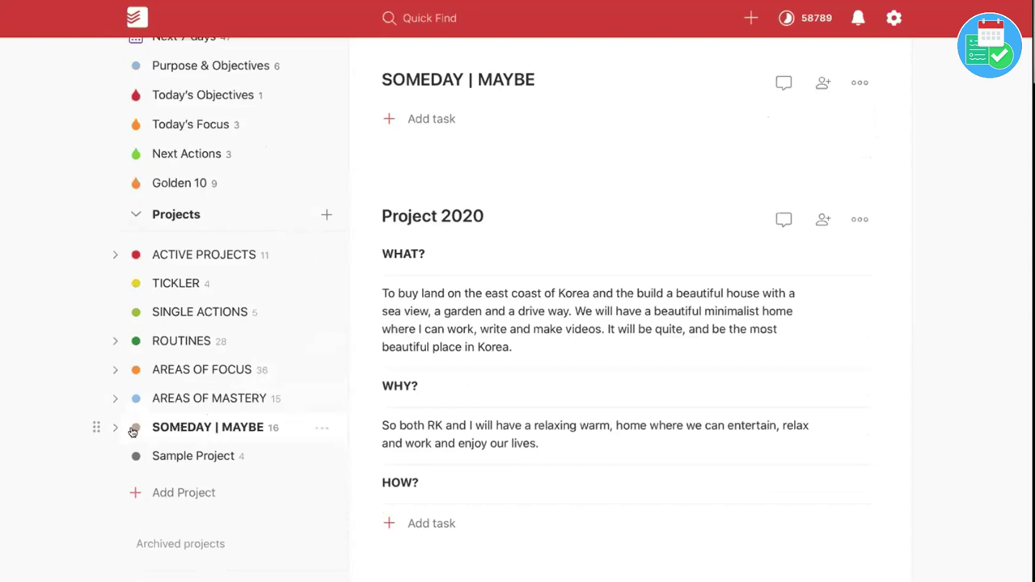
pyautogui.click(114, 427)
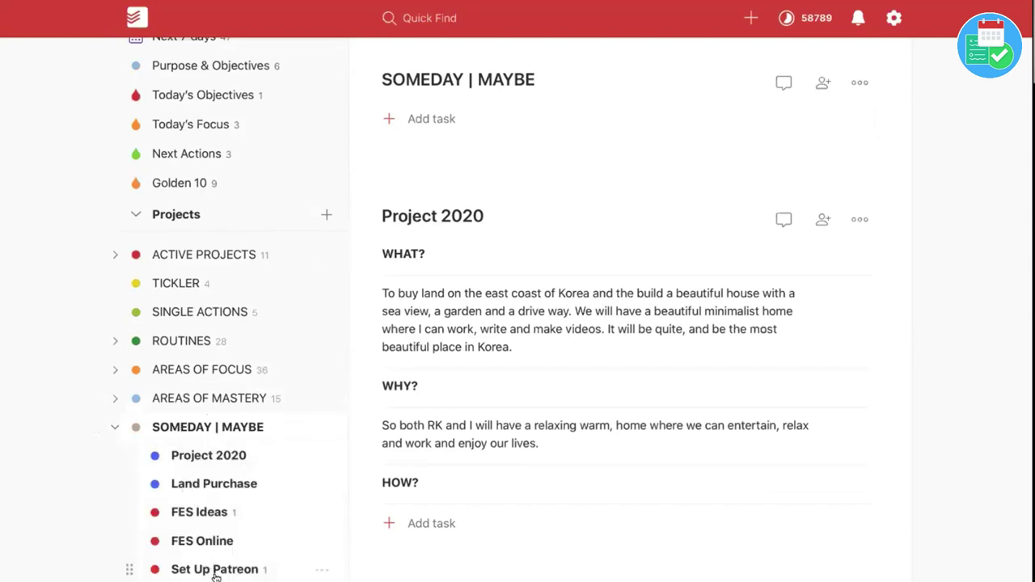
pyautogui.click(213, 484)
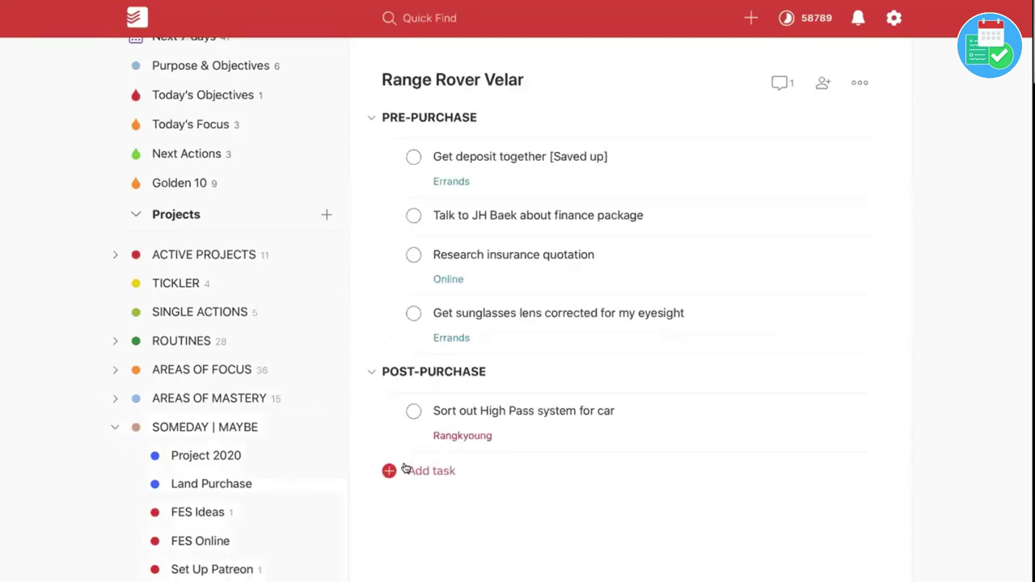
pyautogui.click(115, 429)
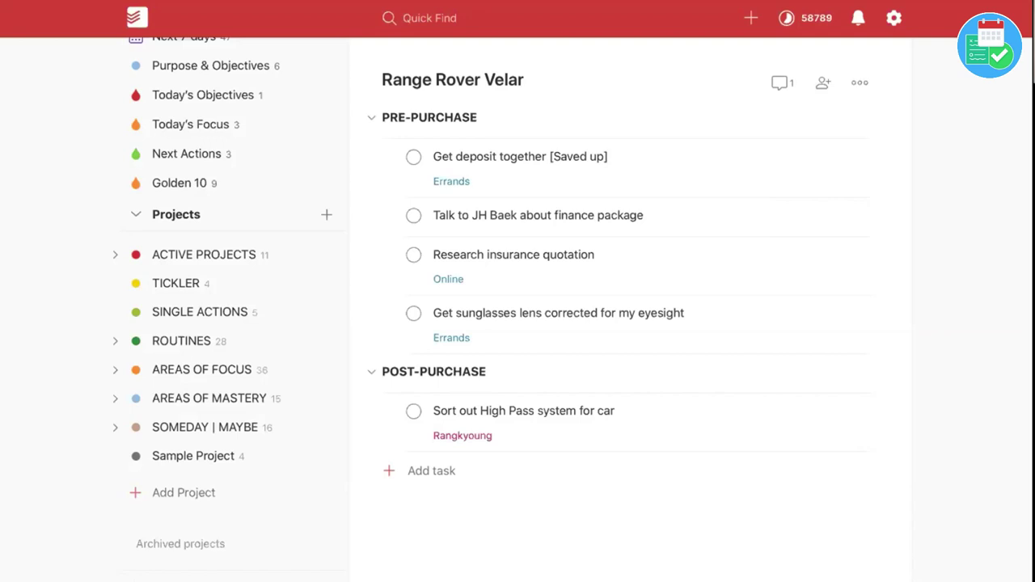
pyautogui.click(388, 119)
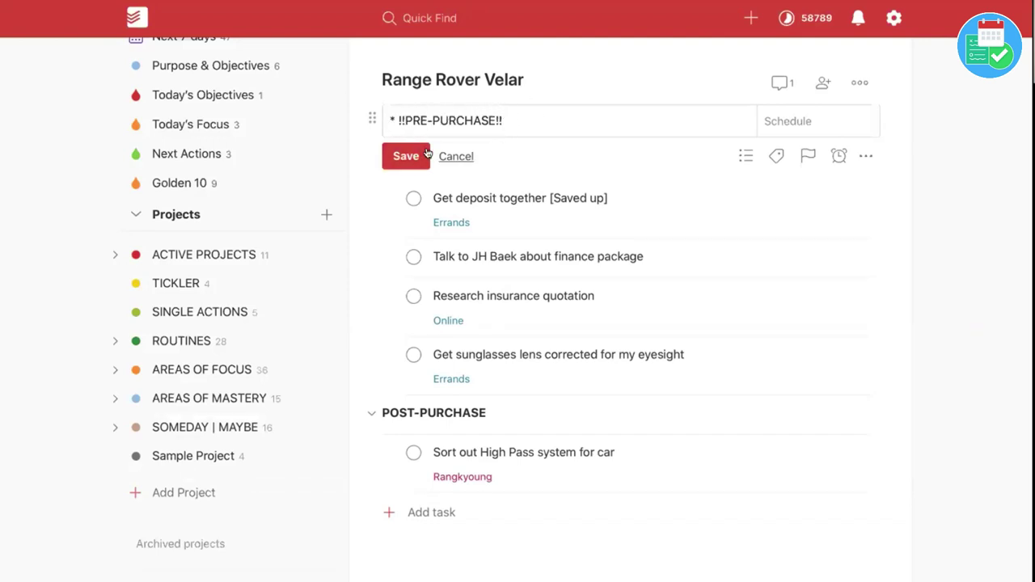
pyautogui.click(404, 155)
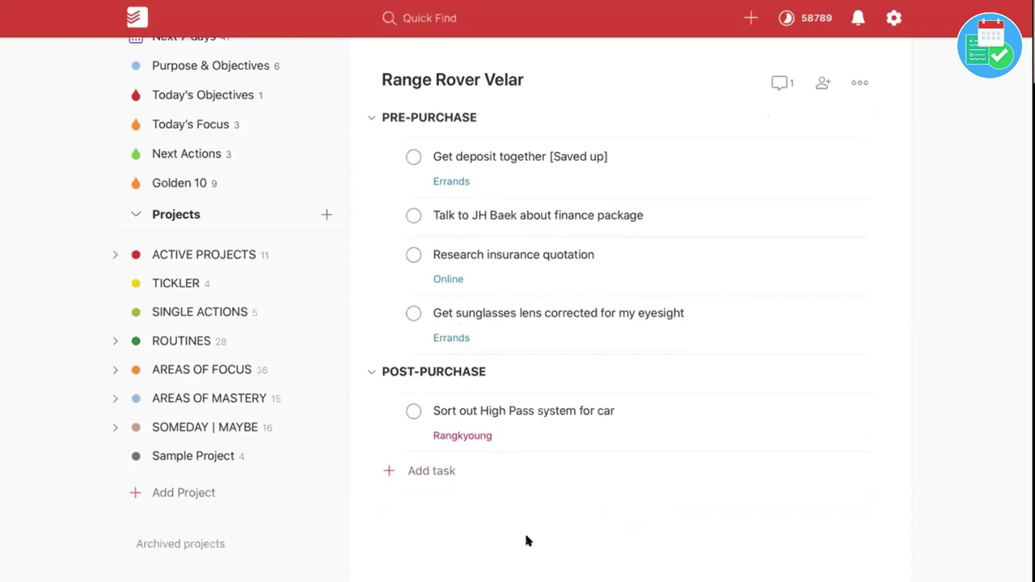
# - Add a new section named PRE-PURCHASE below the existing tasks in Range Rover Velar
pyautogui.click(613, 511)
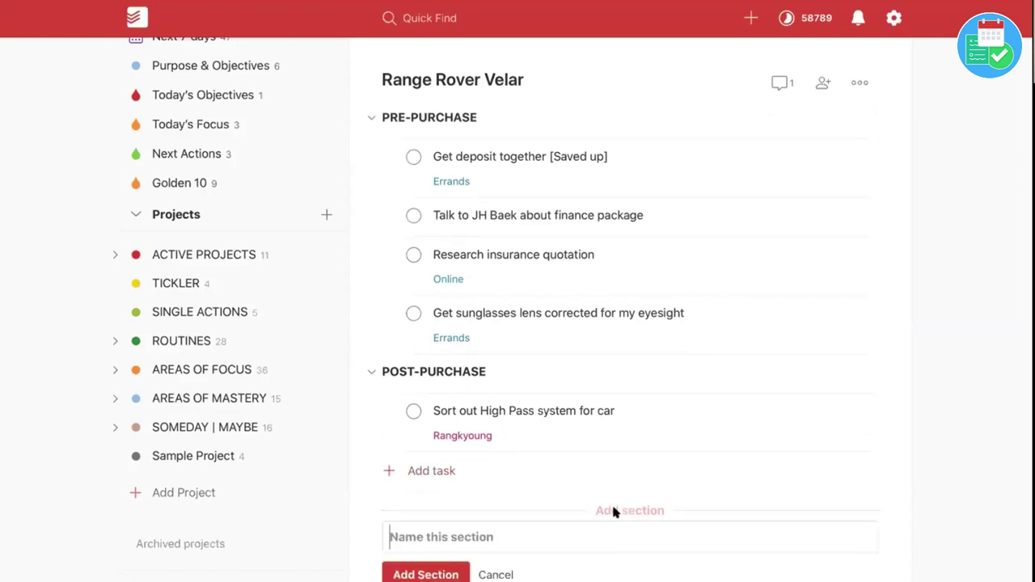
pyautogui.write('PRE')
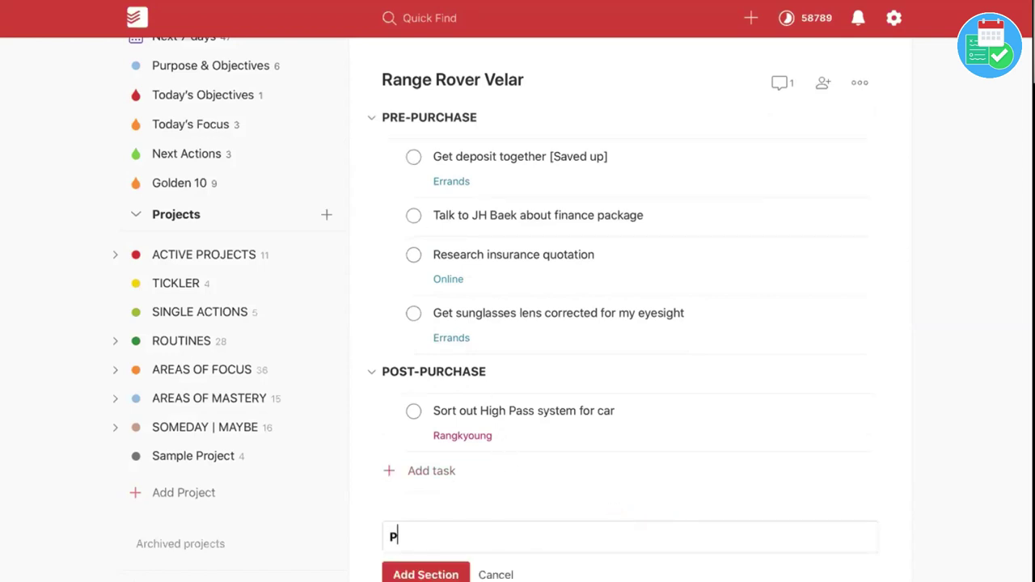
pyautogui.write('-PURCHASE')
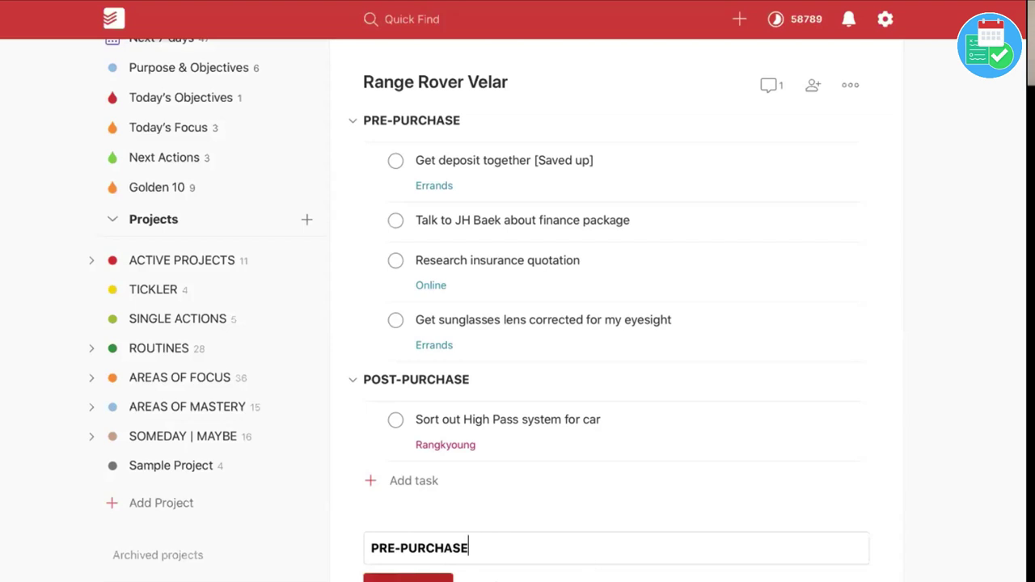
pyautogui.press('Return')
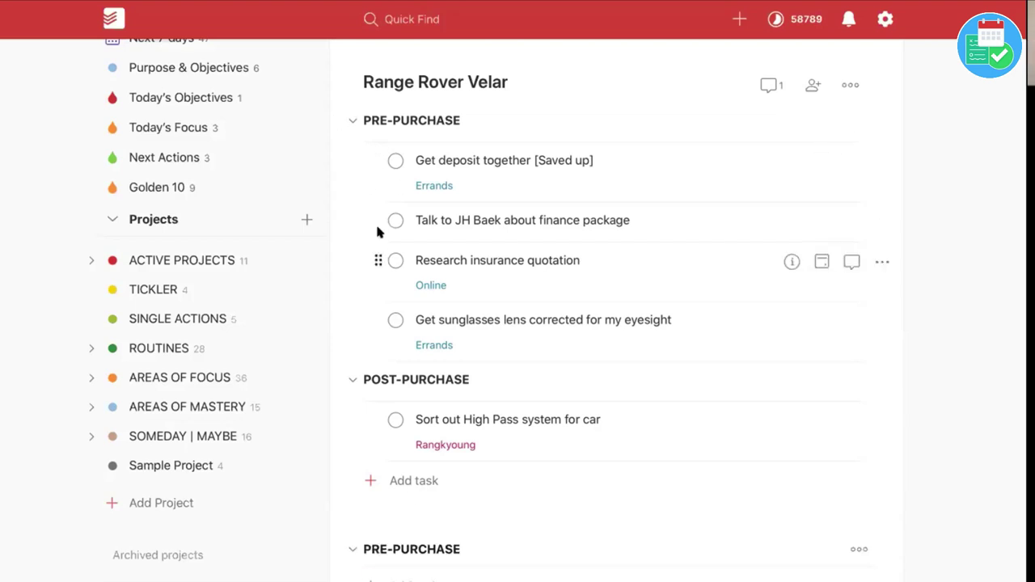
# - Move the sunglasses, insurance quotation, finance package and deposit tasks from the old PRE-PURCHASE heading into the new PRE-PURCHASE section
pyautogui.moveTo(376, 319); pyautogui.dragTo(378, 558)
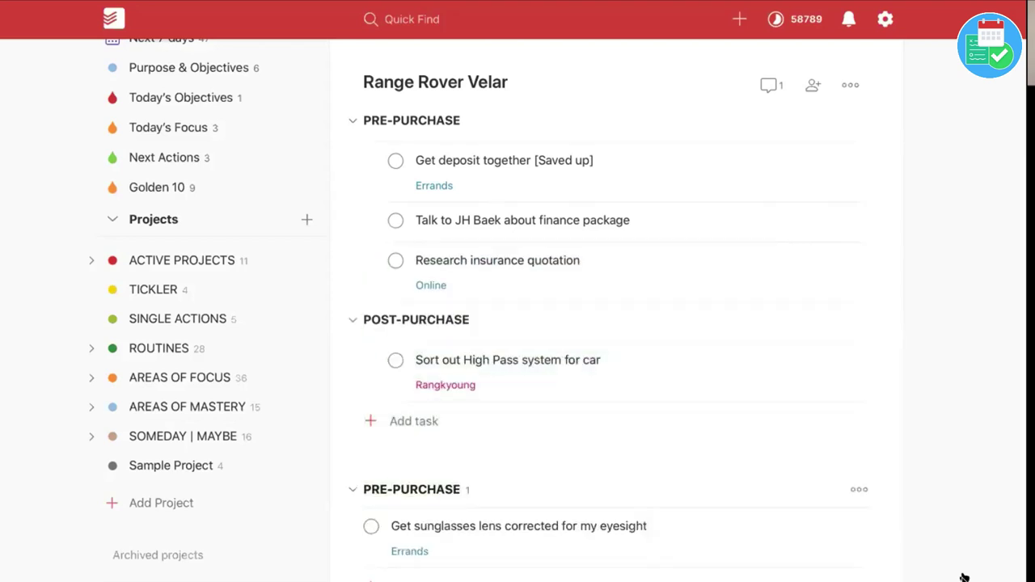
pyautogui.moveTo(374, 259); pyautogui.dragTo(372, 534)
pyautogui.moveTo(379, 376); pyautogui.dragTo(360, 550)
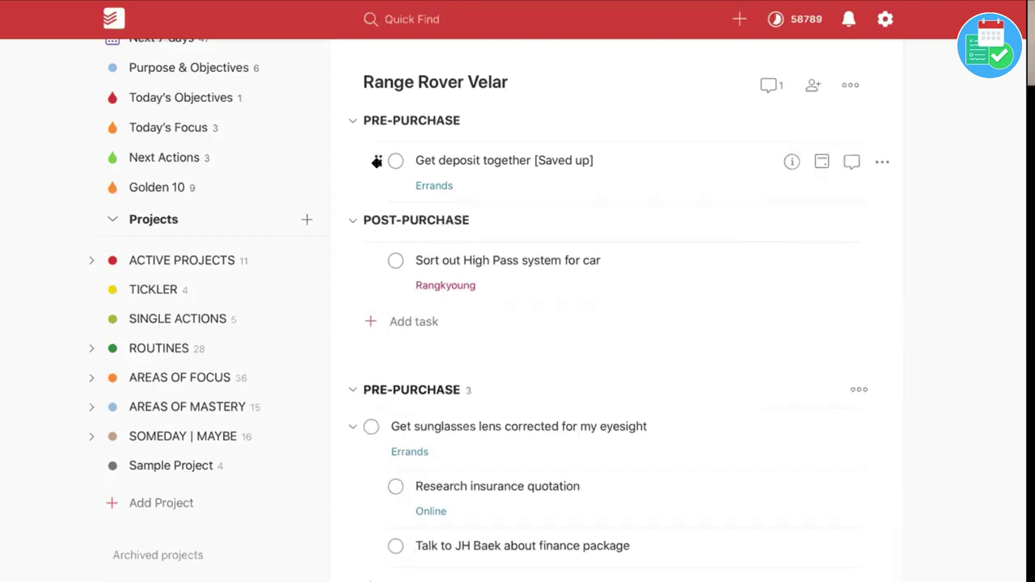
pyautogui.moveTo(378, 161); pyautogui.dragTo(380, 534)
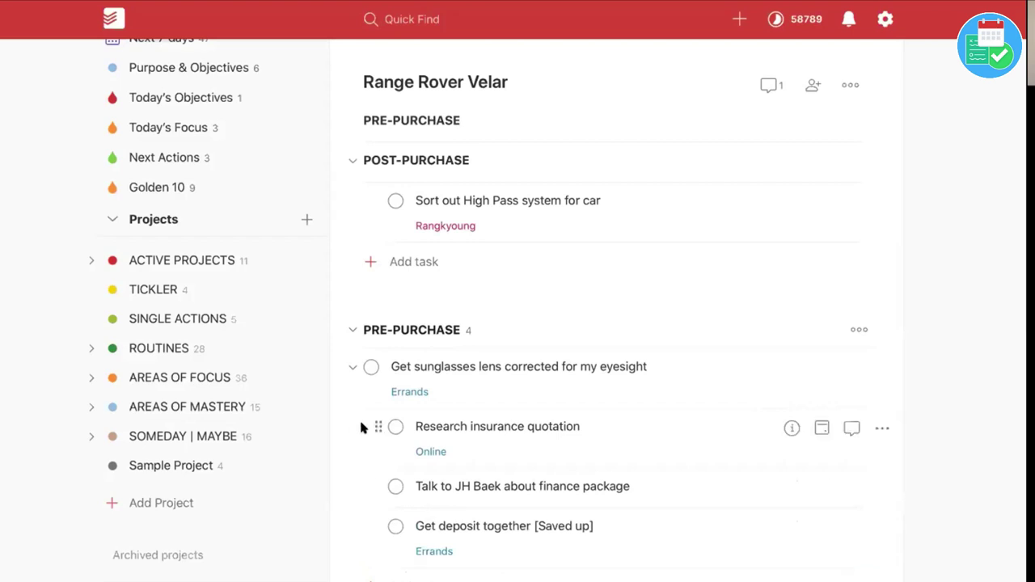
# - Un-nest the tasks in the new PRE-PURCHASE section and order them as deposit, finance package, sunglasses lens
pyautogui.moveTo(363, 426)
pyautogui.mouseDown()
pyautogui.moveTo(333, 414)
pyautogui.moveTo(349, 429)
pyautogui.mouseUp()
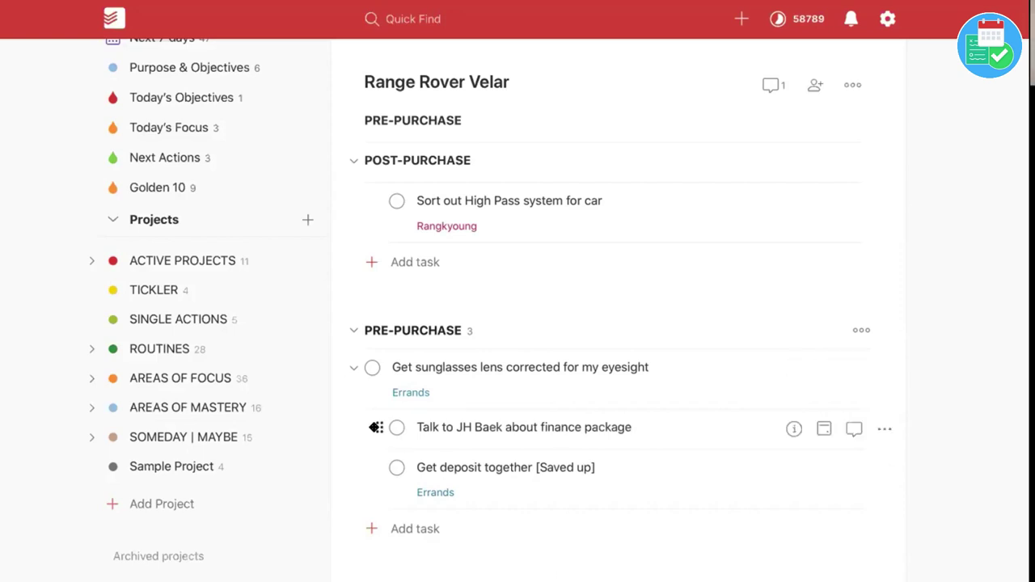
pyautogui.moveTo(376, 427); pyautogui.dragTo(357, 359)
pyautogui.moveTo(379, 468); pyautogui.dragTo(363, 366)
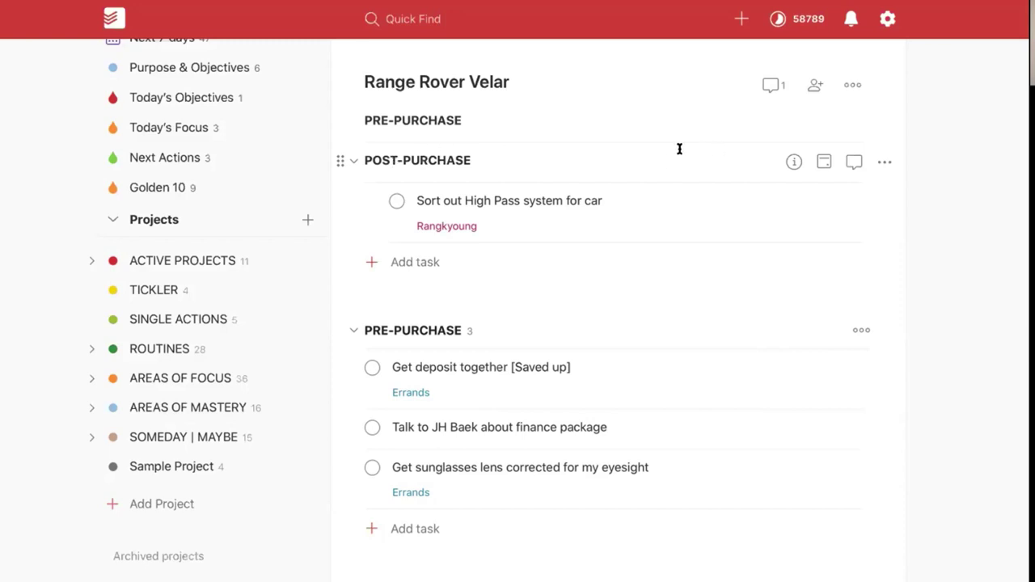
# - Examine the POST-PURCHASE heading's task details and the available actions for the new PRE-PURCHASE section
pyautogui.click(792, 162)
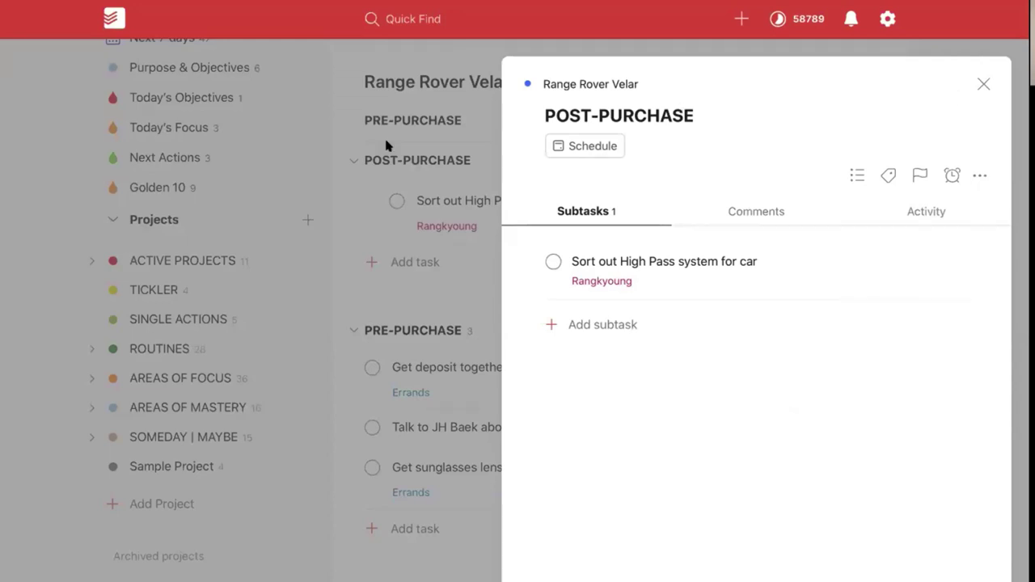
pyautogui.click(984, 86)
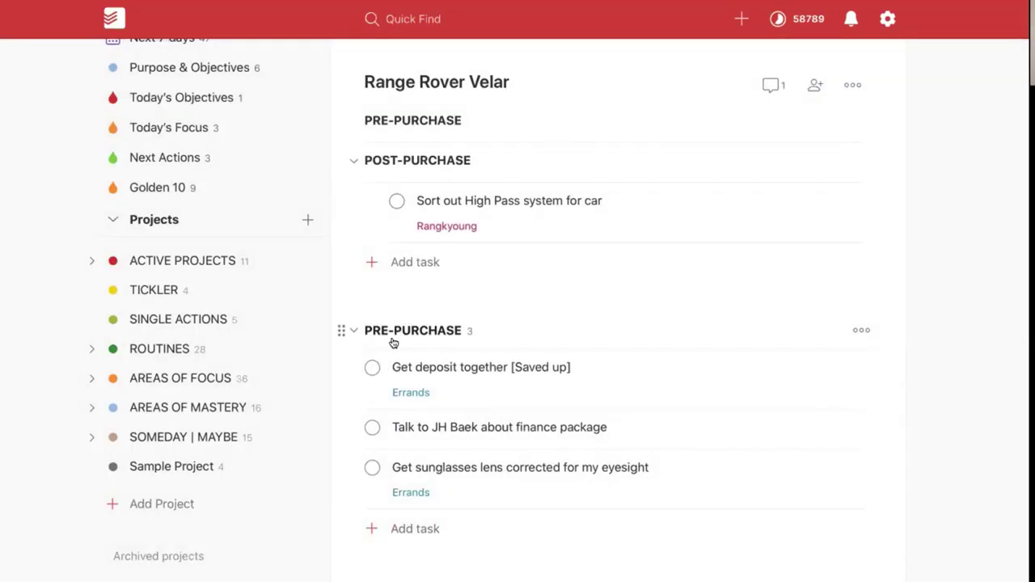
pyautogui.moveTo(435, 317)
pyautogui.click(860, 330)
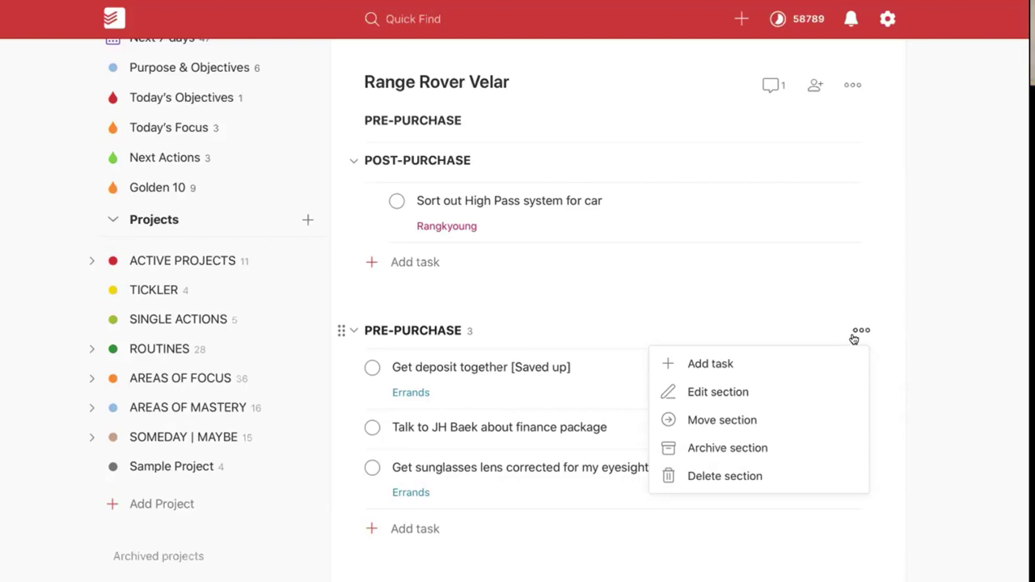
pyautogui.click(941, 445)
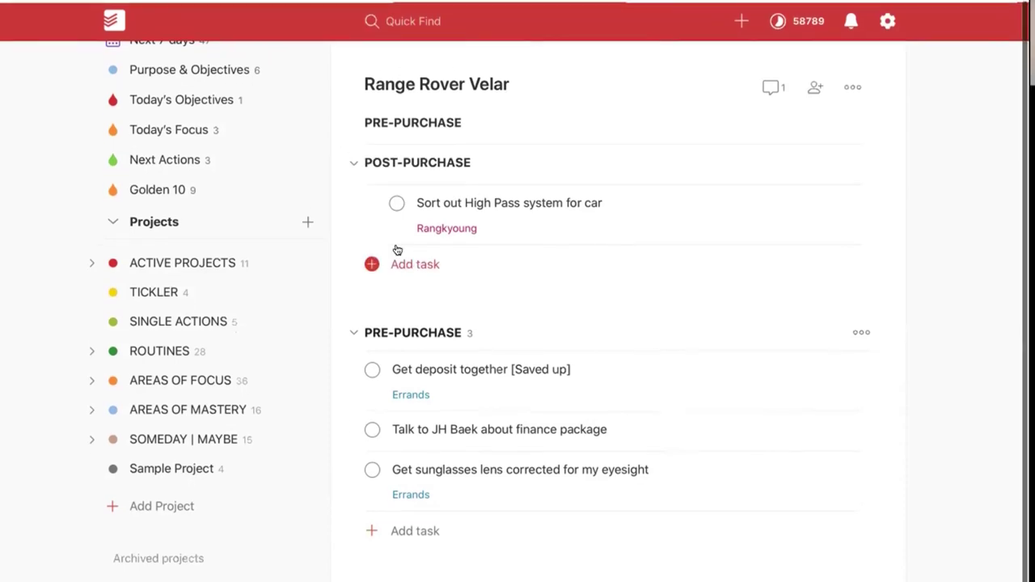
# - Add a task named "Test task" to the Inbox
pyautogui.scroll(3, 273, 138)
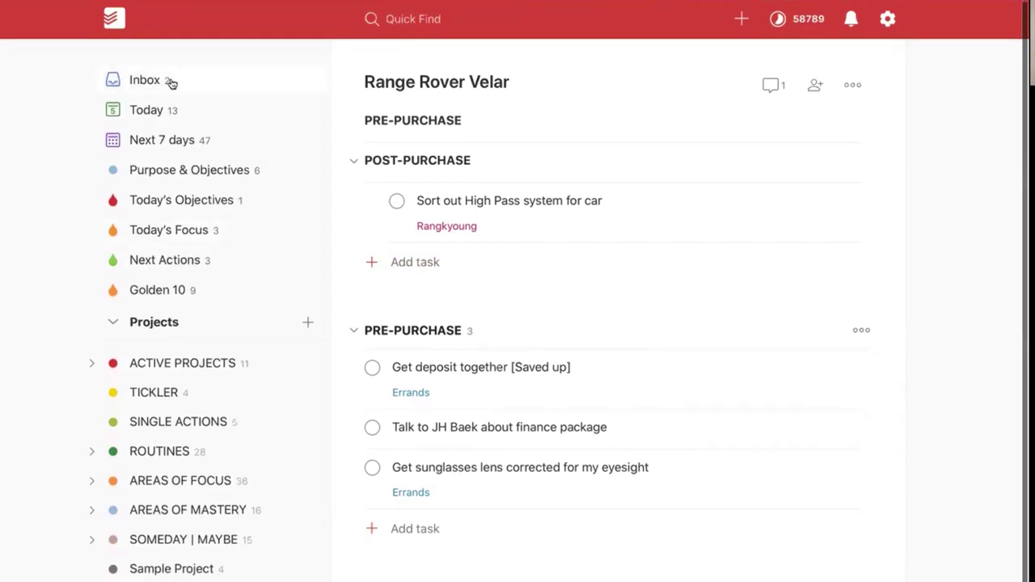
pyautogui.click(170, 82)
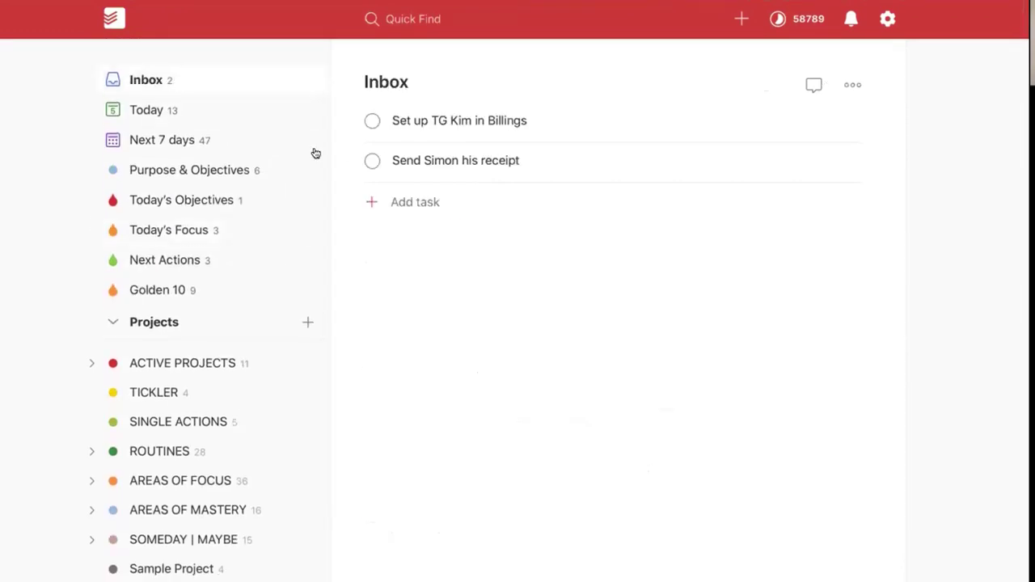
pyautogui.click(413, 203)
pyautogui.write('Test task')
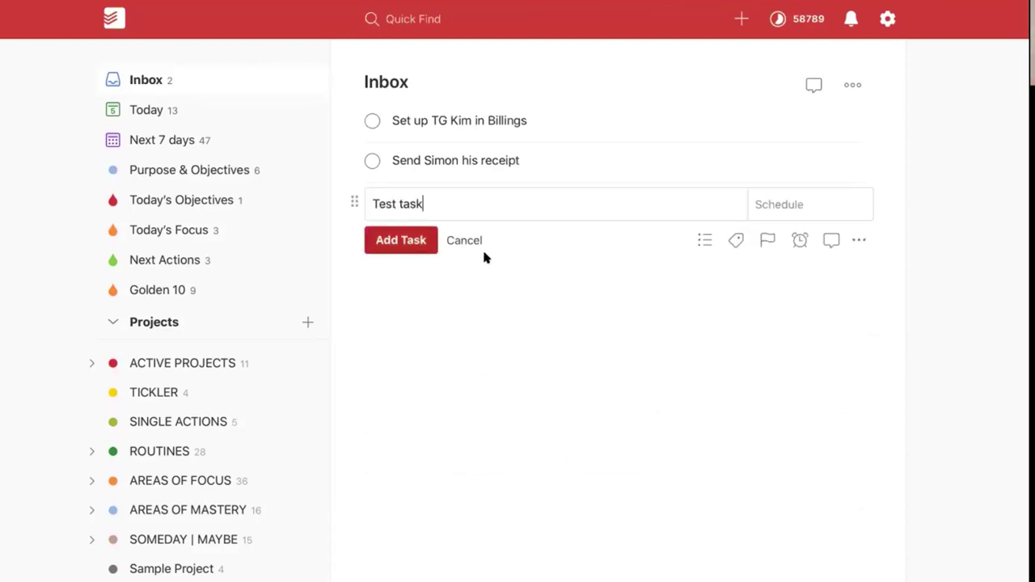
pyautogui.click(400, 242)
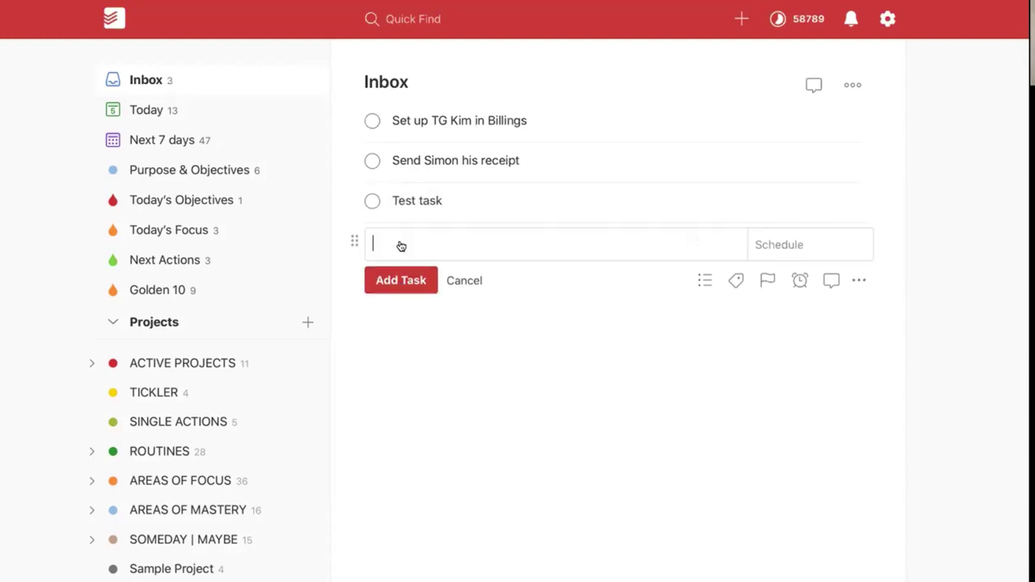
# - Move "Test task" from the Inbox into the PRE-PURCHASE section of the Range Rover Velar project and close its details
pyautogui.click(640, 189)
pyautogui.click(854, 175)
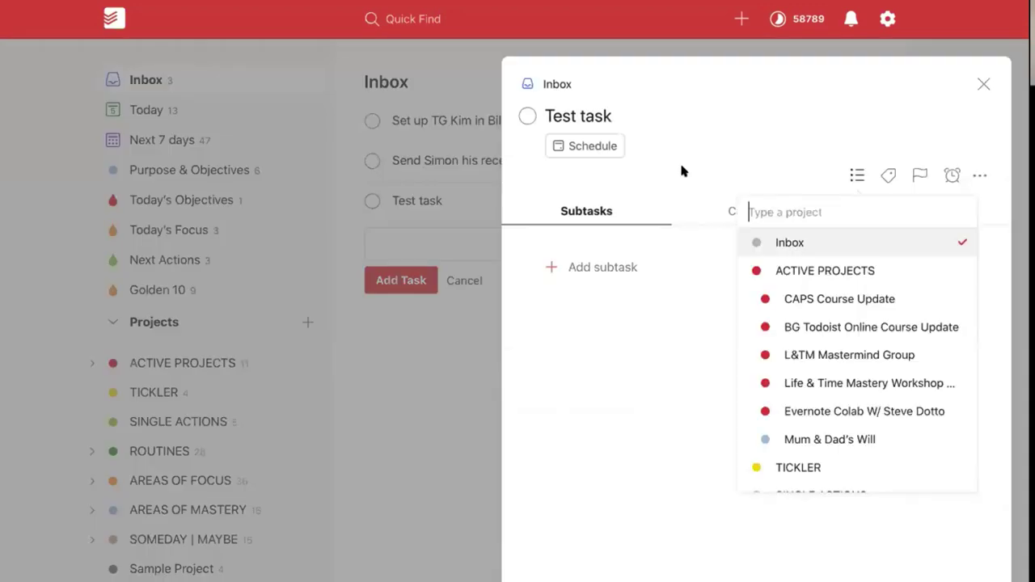
pyautogui.scroll(-10, 853, 267)
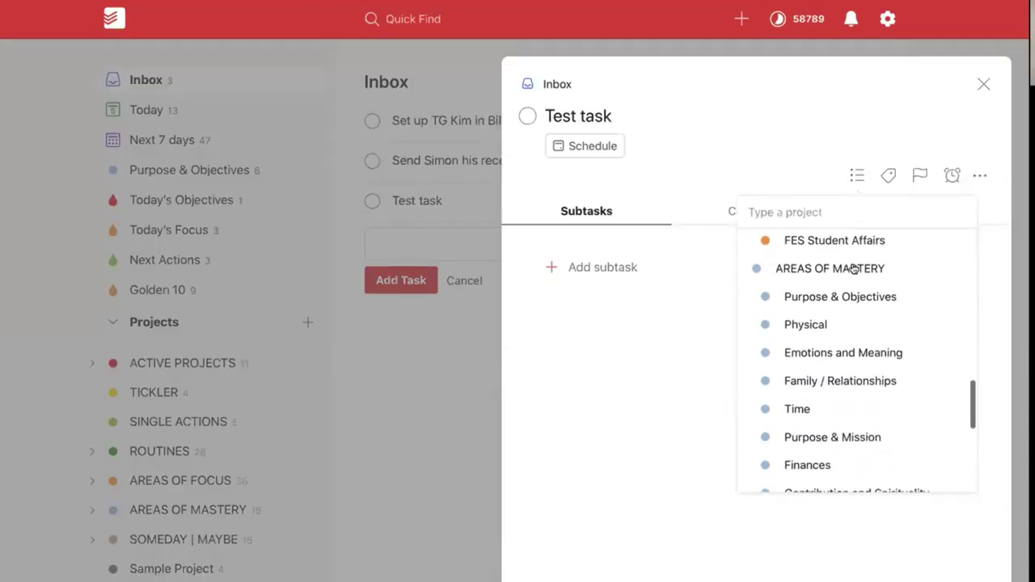
pyautogui.scroll(-4, 853, 268)
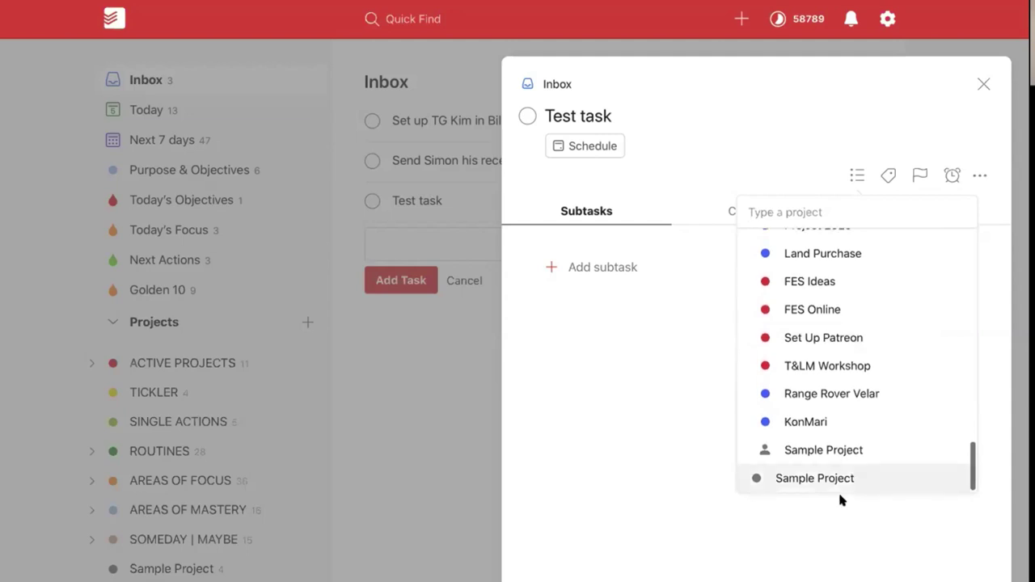
pyautogui.click(814, 393)
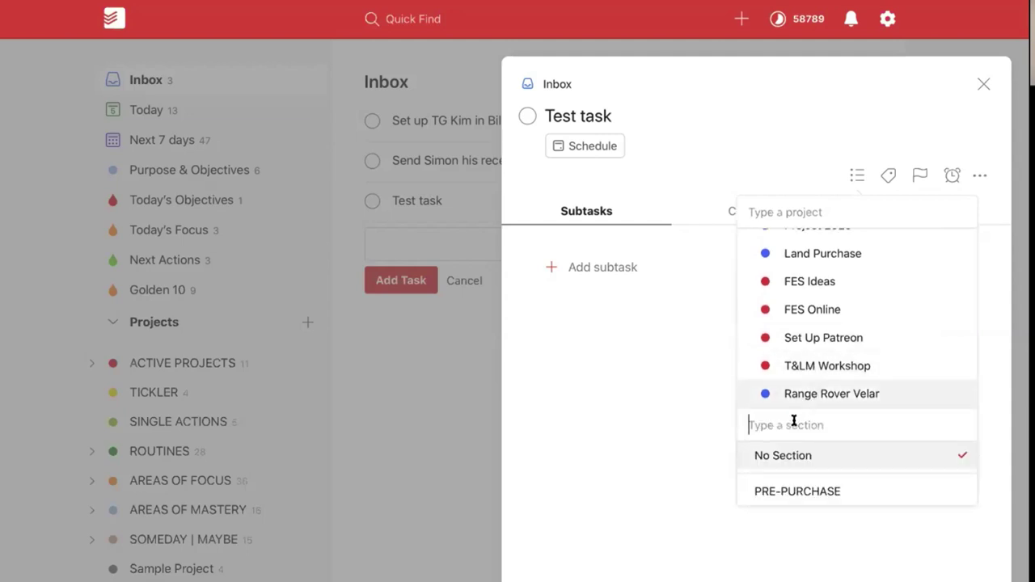
pyautogui.click(803, 490)
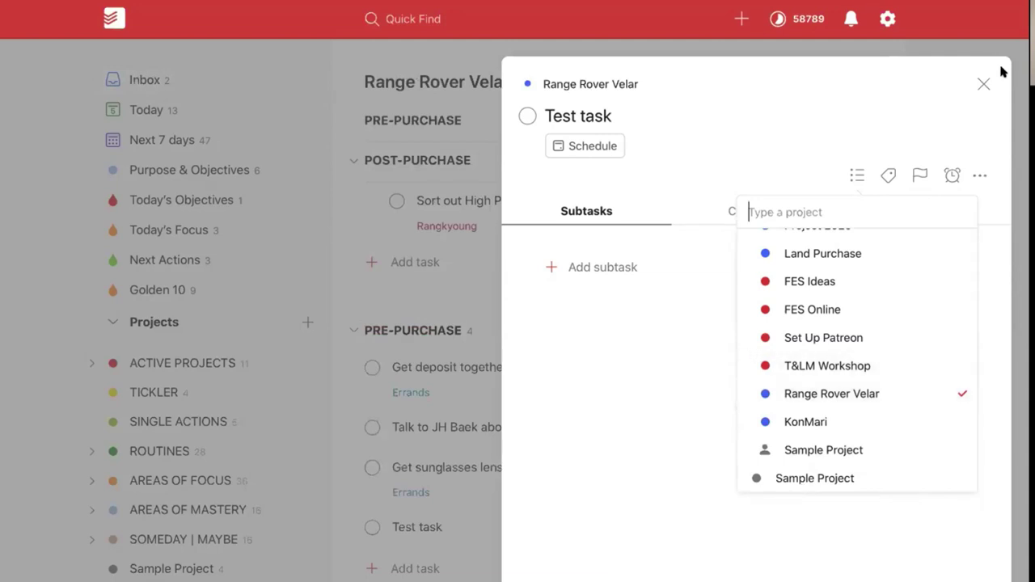
pyautogui.click(985, 85)
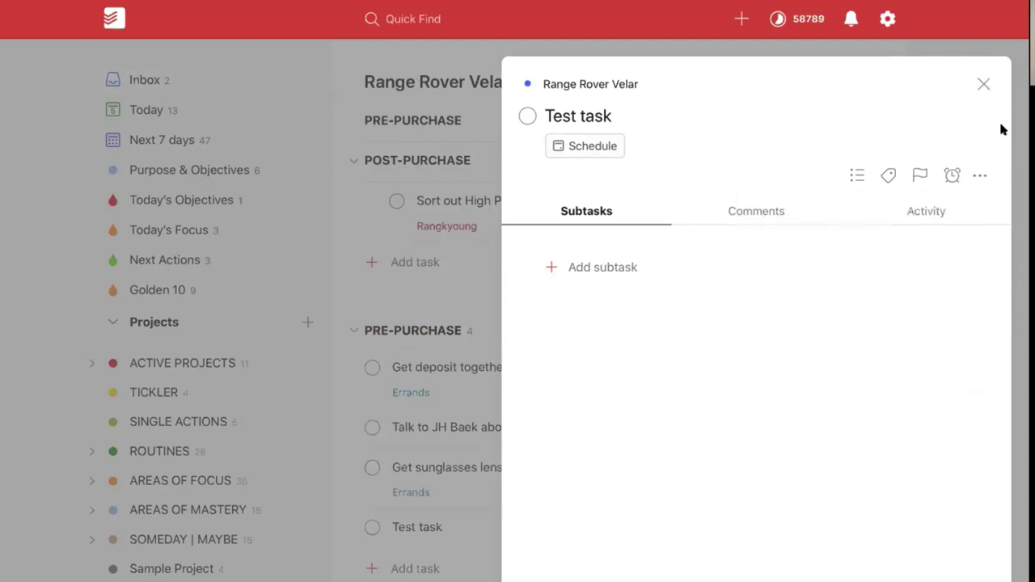
pyautogui.click(985, 84)
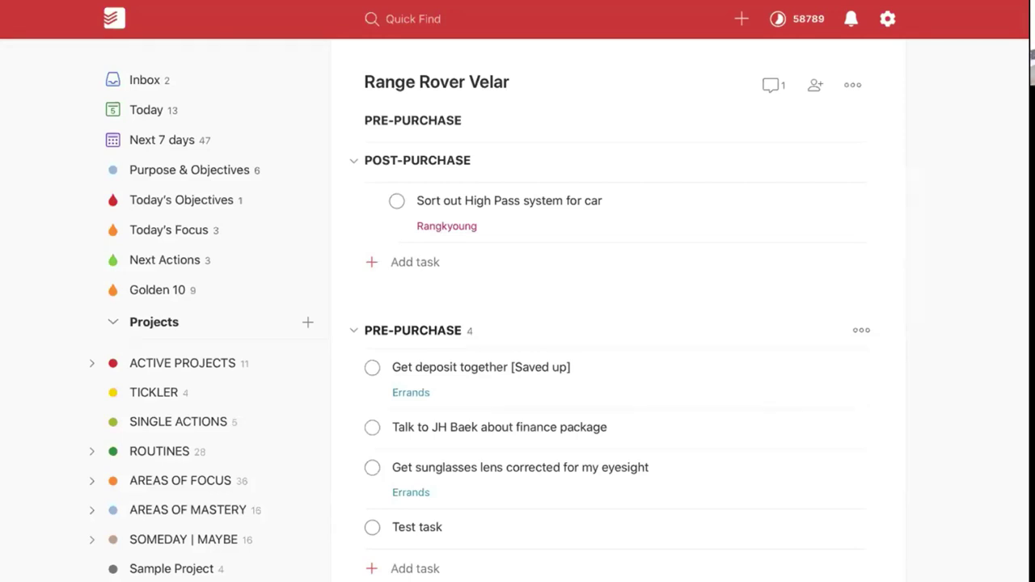
# - Complete "Test task" and collapse the new PRE-PURCHASE section
pyautogui.click(372, 528)
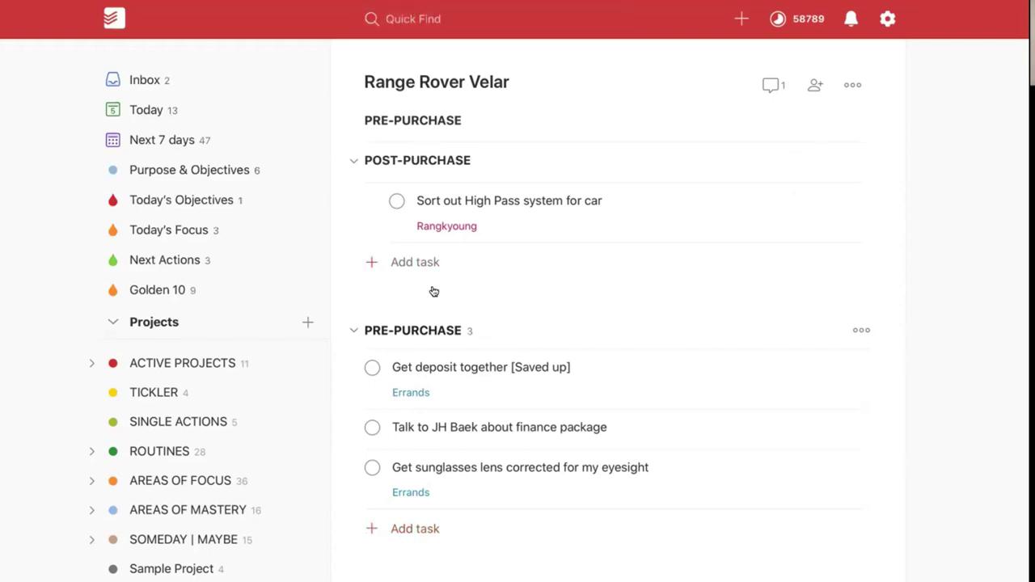
pyautogui.moveTo(499, 294)
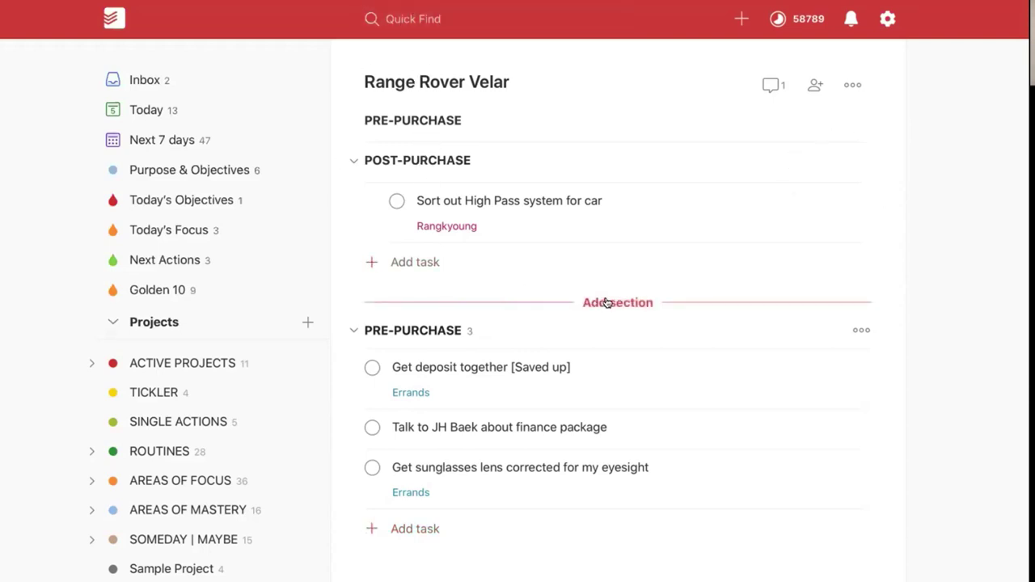
pyautogui.click(342, 330)
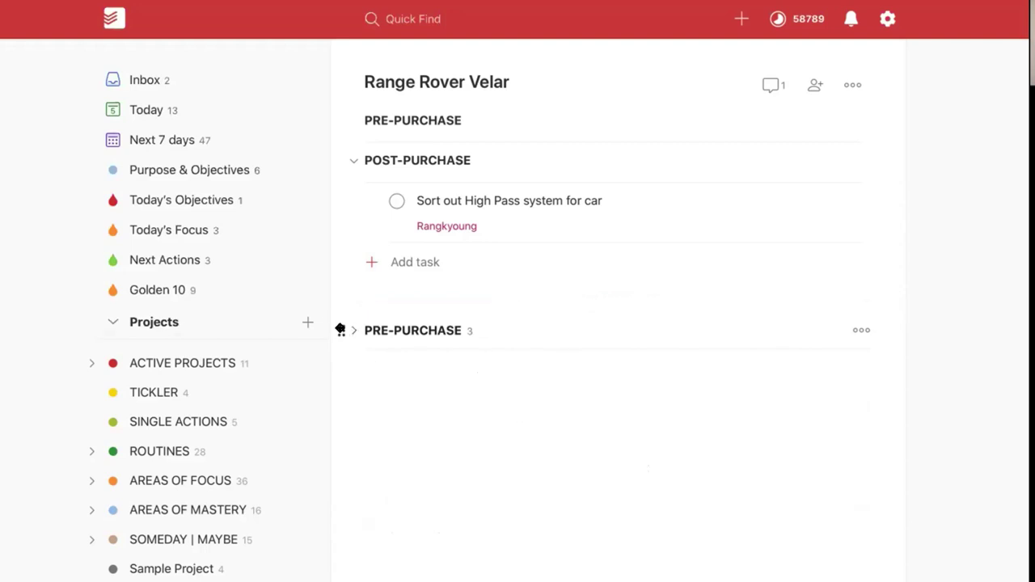
# - Move the PRE-PURCHASE section above the POST-PURCHASE section in the Range Rover Velar project
pyautogui.moveTo(340, 330); pyautogui.dragTo(339, 132)
pyautogui.moveTo(334, 326); pyautogui.dragTo(374, 324)
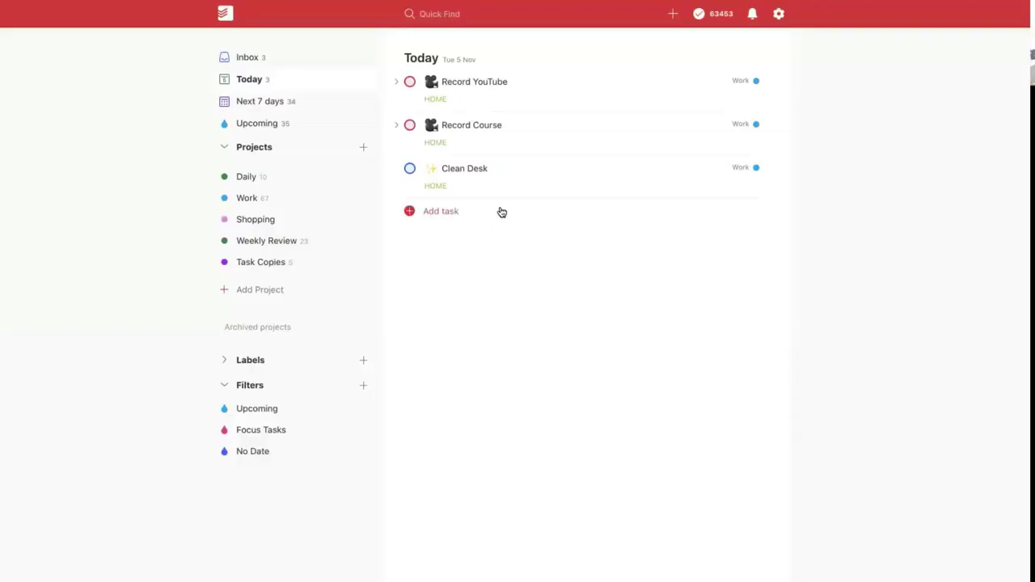
# - Add a priority 3 task named "Morning Routine" to the Daily project, repeating every day at 7am
pyautogui.click(441, 216)
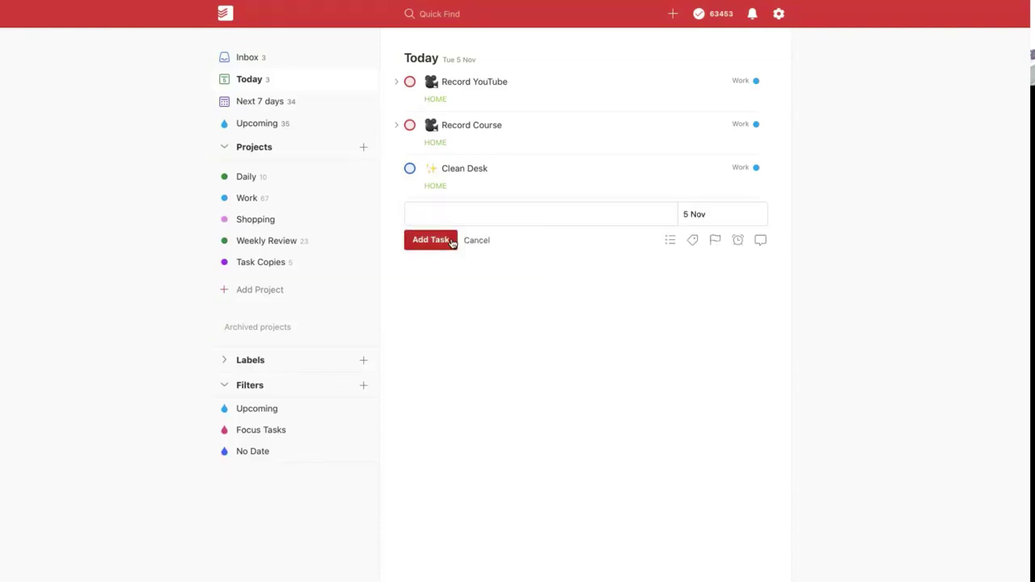
pyautogui.write('Morning Routine p3 ev')
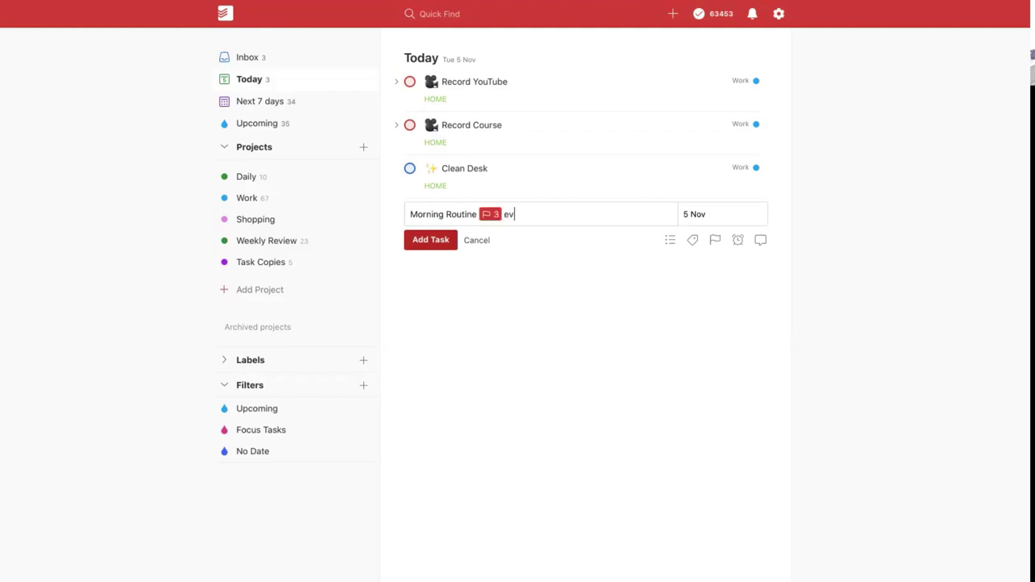
pyautogui.write('eryday at ')
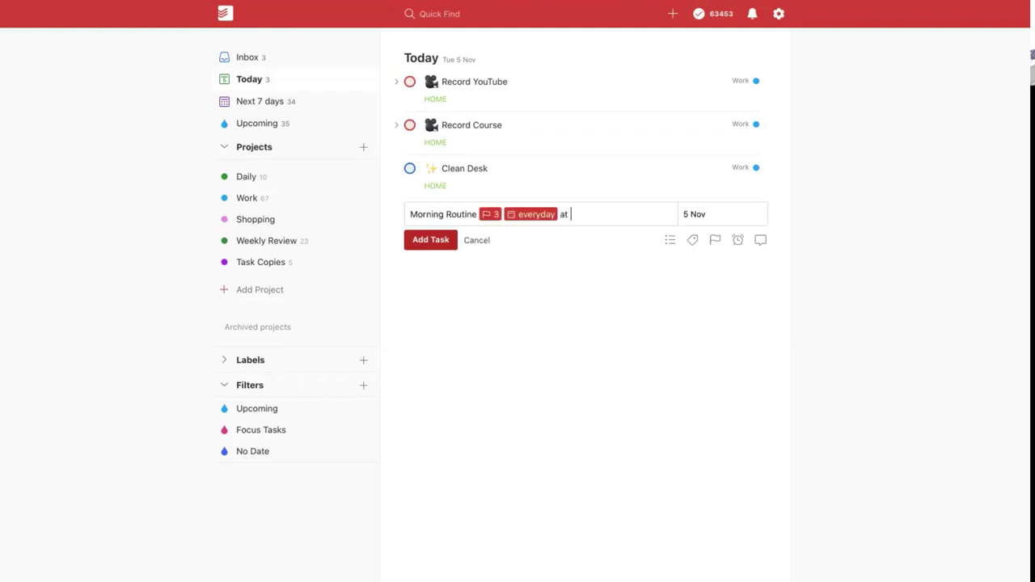
pyautogui.write('7am #')
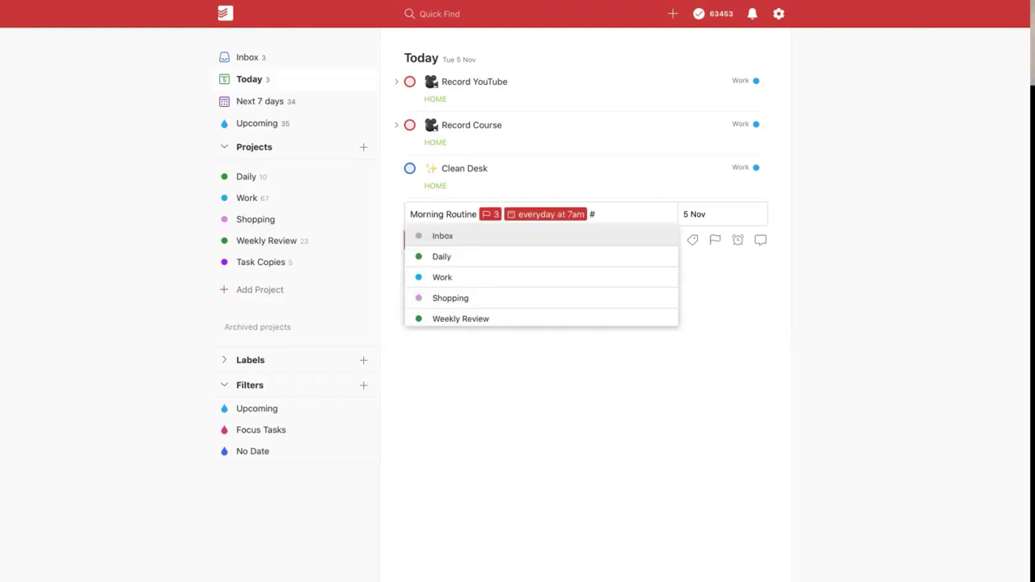
pyautogui.press('Down')
pyautogui.press('Return')
pyautogui.press('Return')
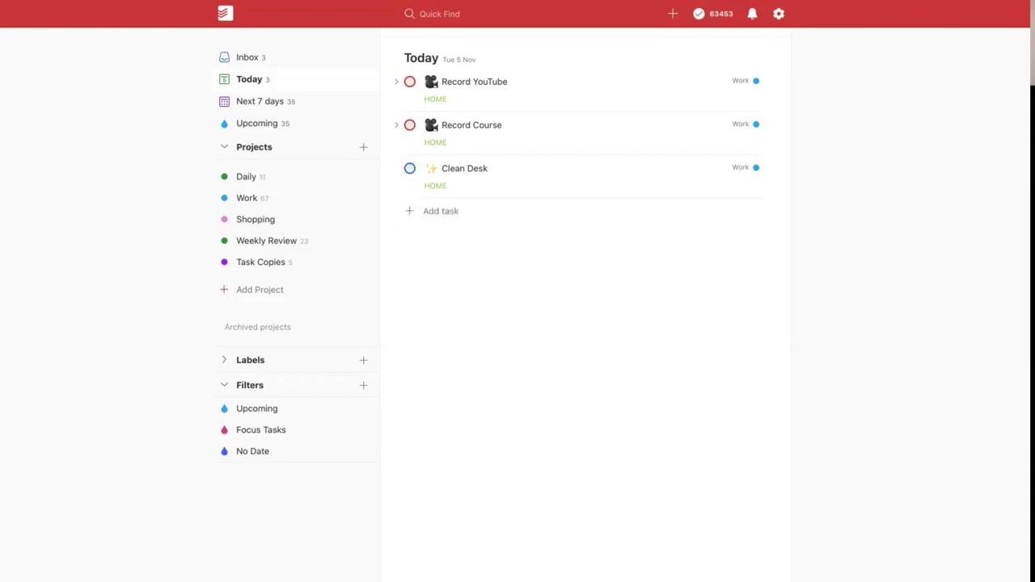
# - Search for "morning" and open the Morning Routine task's details
pyautogui.click(478, 16)
pyautogui.write('morning')
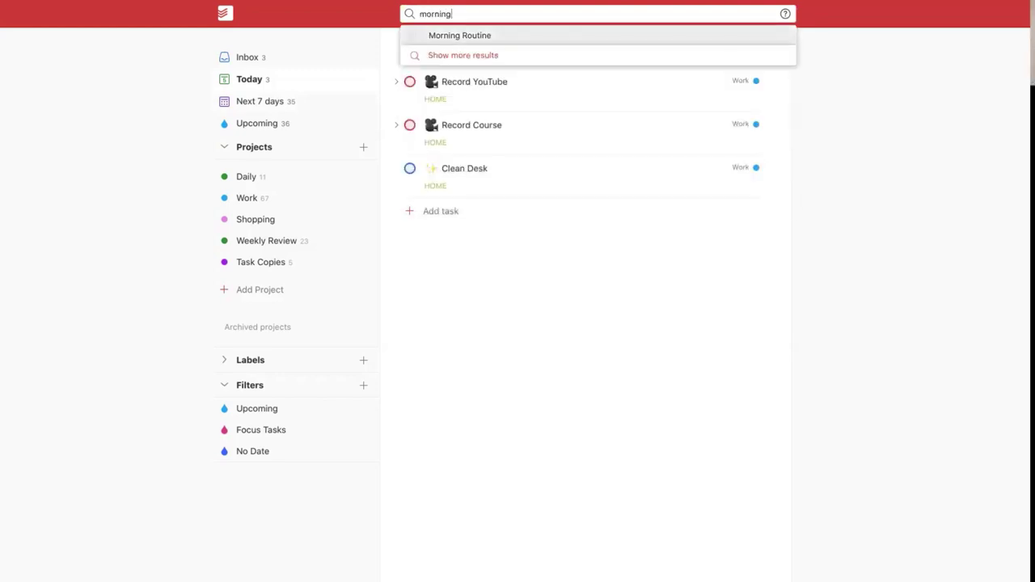
pyautogui.press('Return')
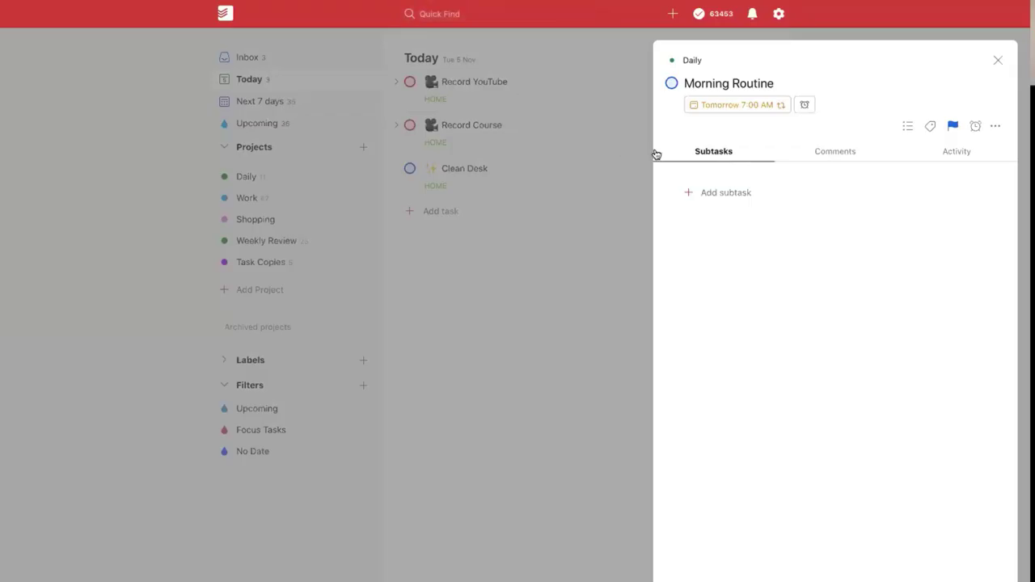
# - Add the subtasks "Meditate", "Read Book" and "Journal Entry" to Morning Routine
pyautogui.click(731, 196)
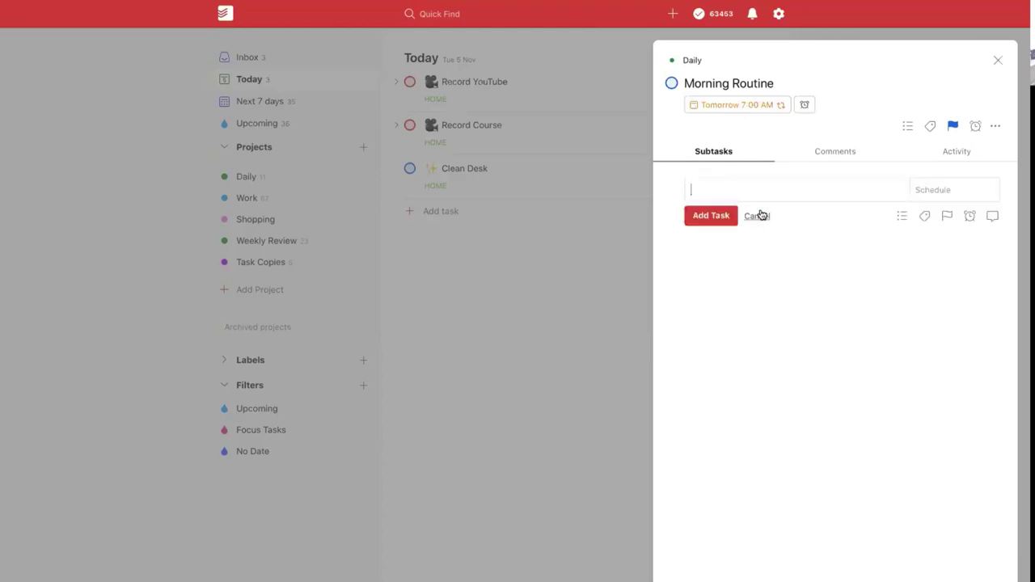
pyautogui.write('Meditate')
pyautogui.press('Return')
pyautogui.write('Read Book')
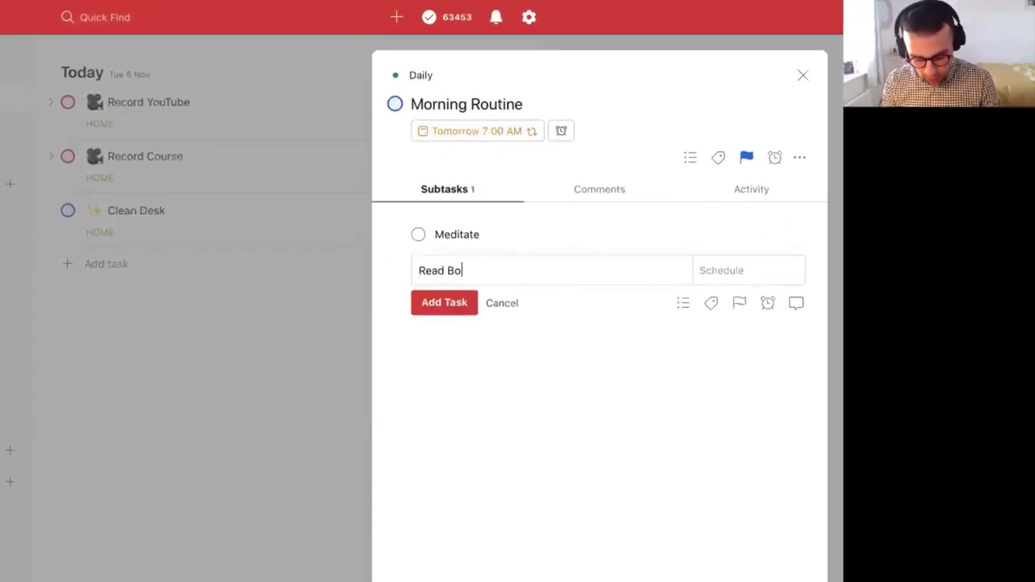
pyautogui.press('Return')
pyautogui.write('Journal Entry p32')
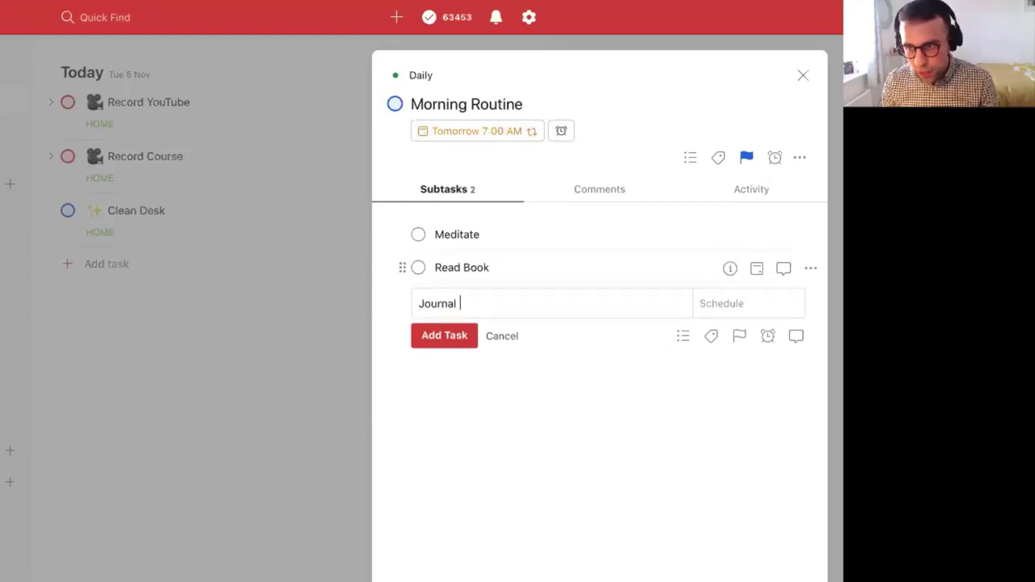
pyautogui.press('BackSpace')
pyautogui.press('BackSpace')
pyautogui.press('BackSpace')
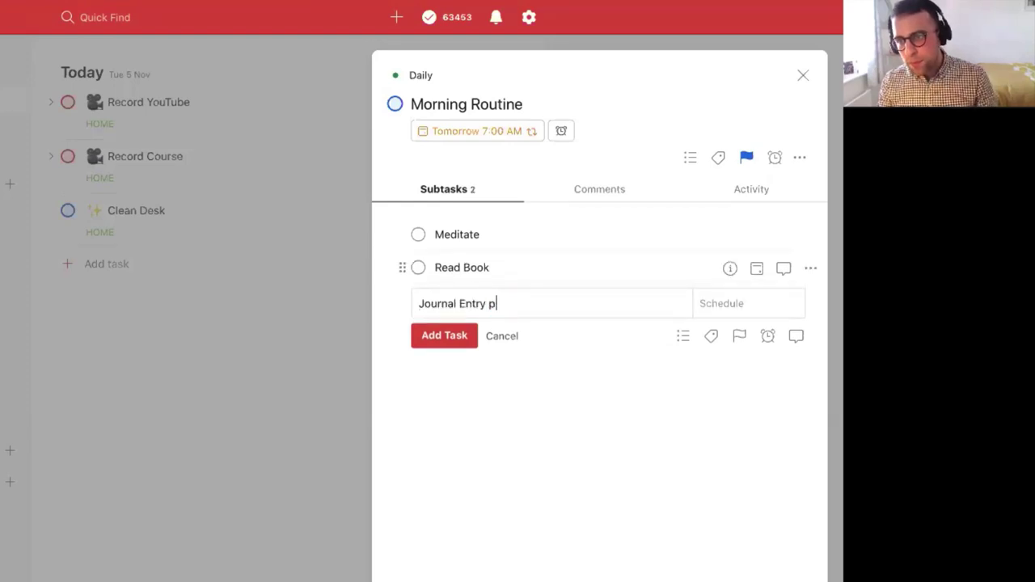
pyautogui.press('Return')
pyautogui.press('Escape')
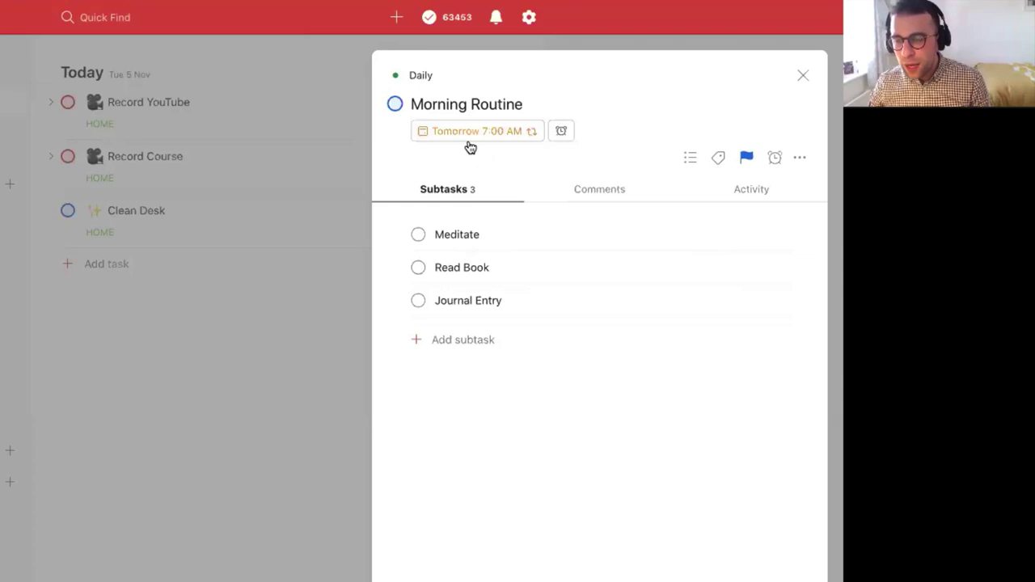
# - Complete the Journal Entry subtask and the current occurrence of the recurring Morning Routine task
pyautogui.click(419, 300)
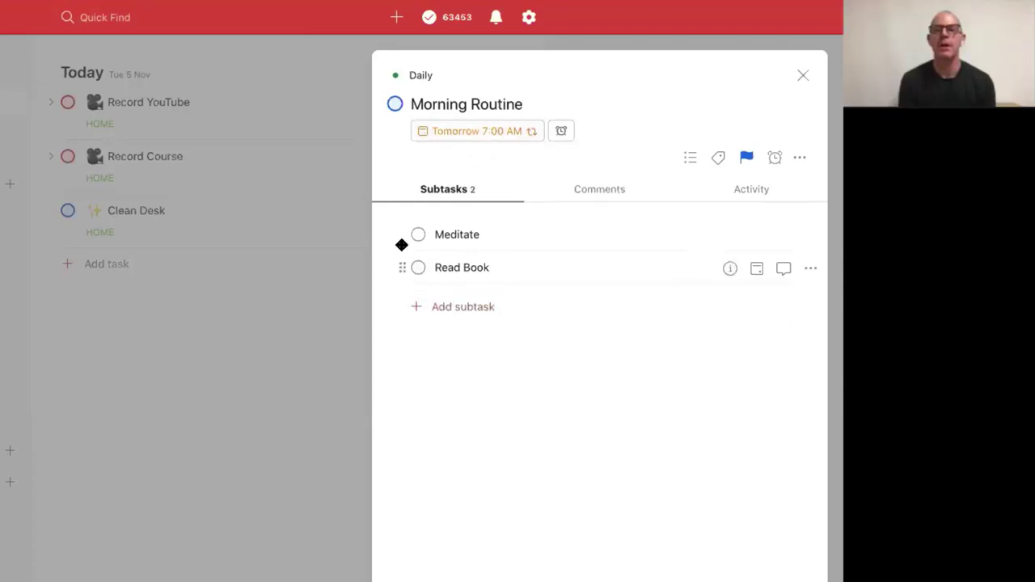
pyautogui.click(396, 106)
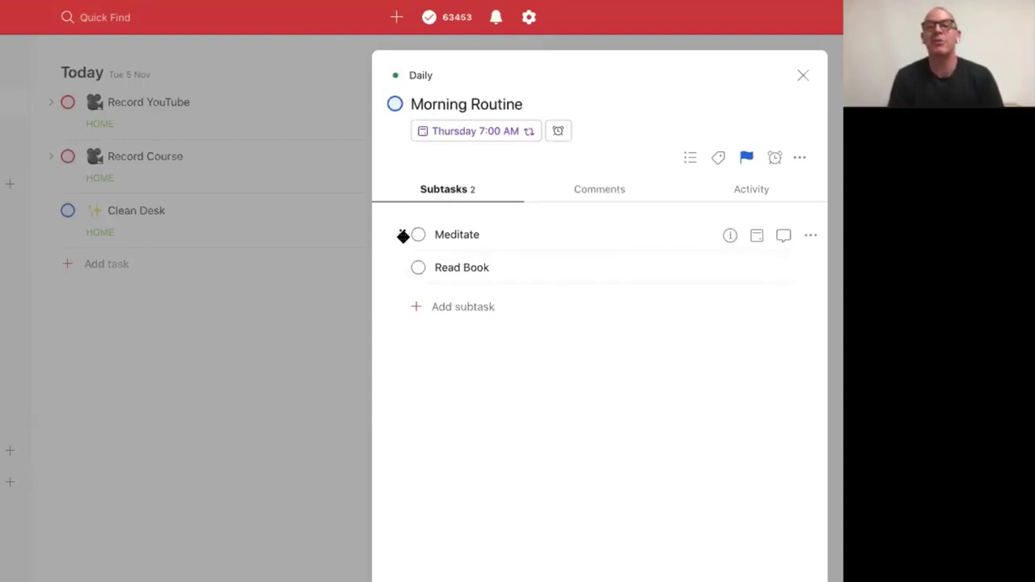
# - Show Morning Routine's completed subtasks and reopen the Journal Entry subtask
pyautogui.click(800, 157)
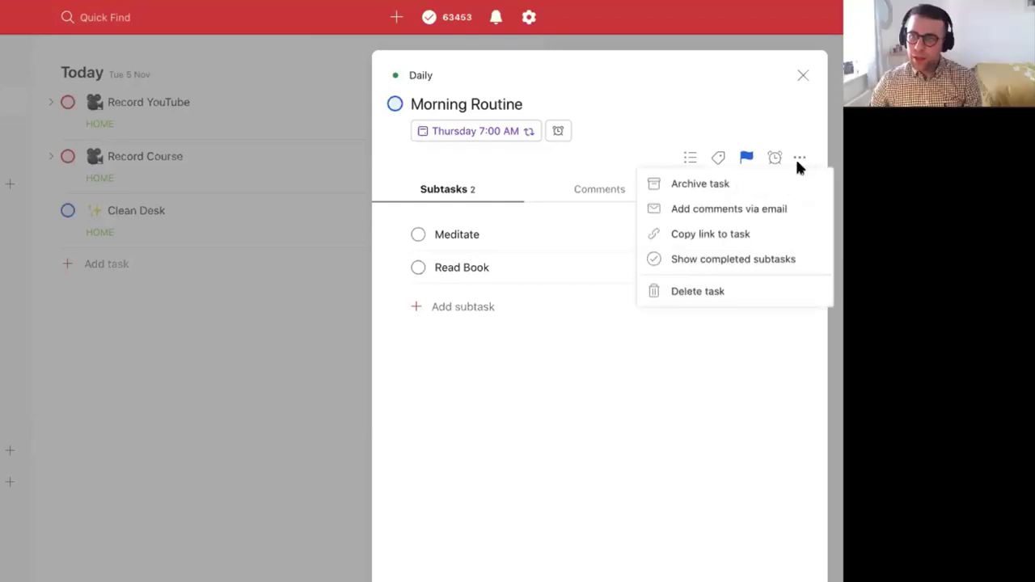
pyautogui.click(733, 260)
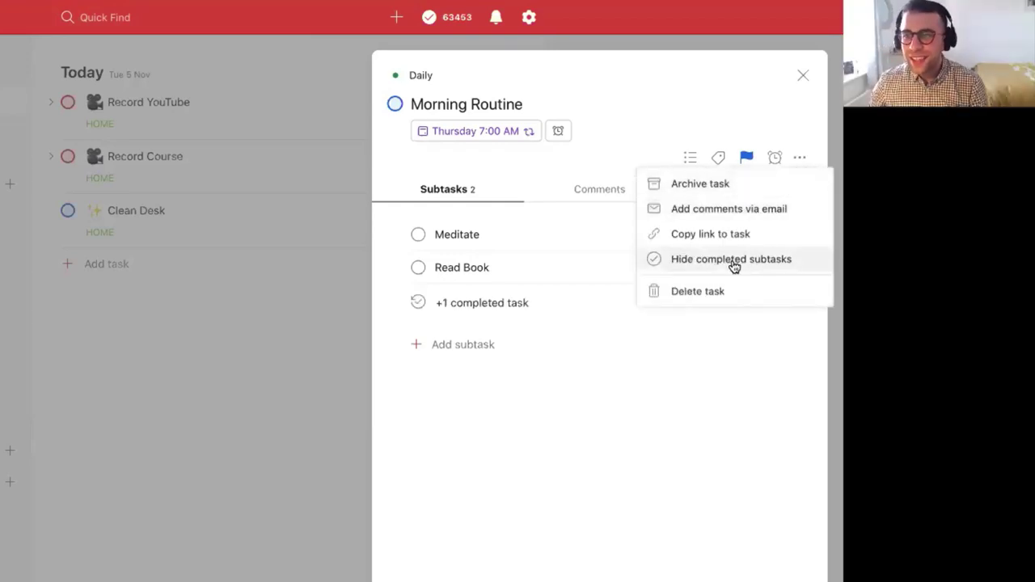
pyautogui.click(483, 304)
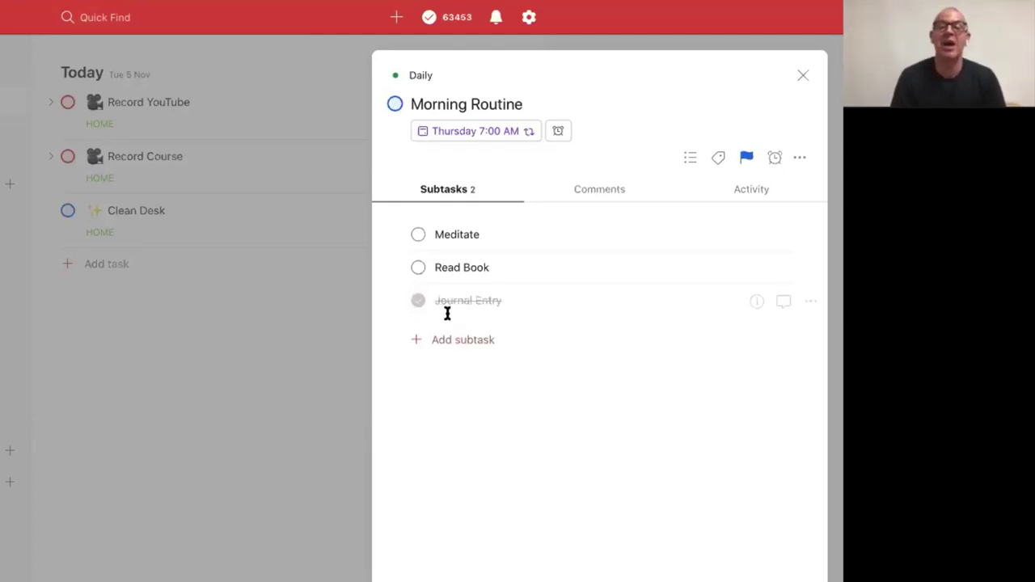
pyautogui.click(417, 301)
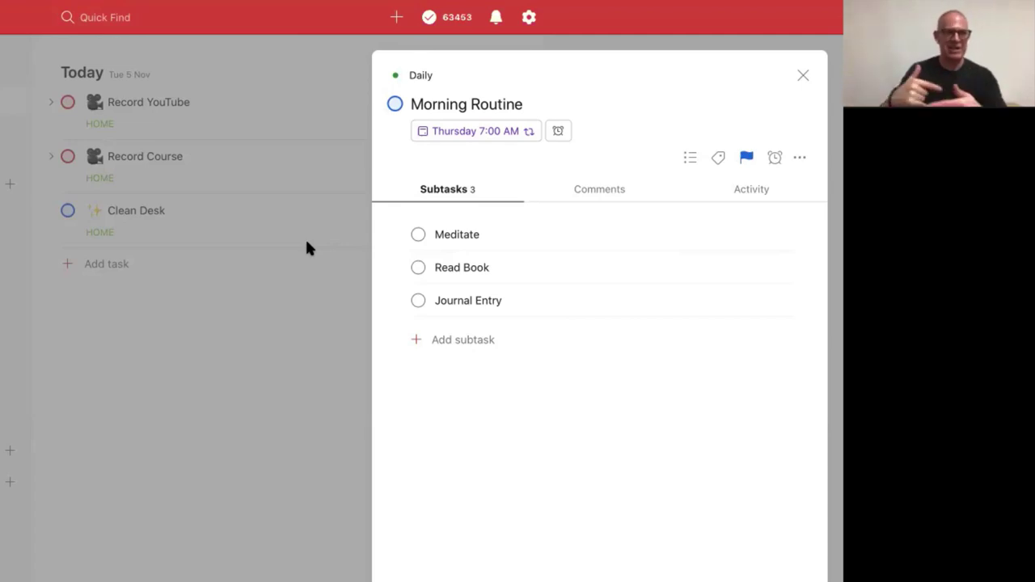
# - Replace Morning Routine's recurring schedule with today's date and close its details
pyautogui.click(509, 131)
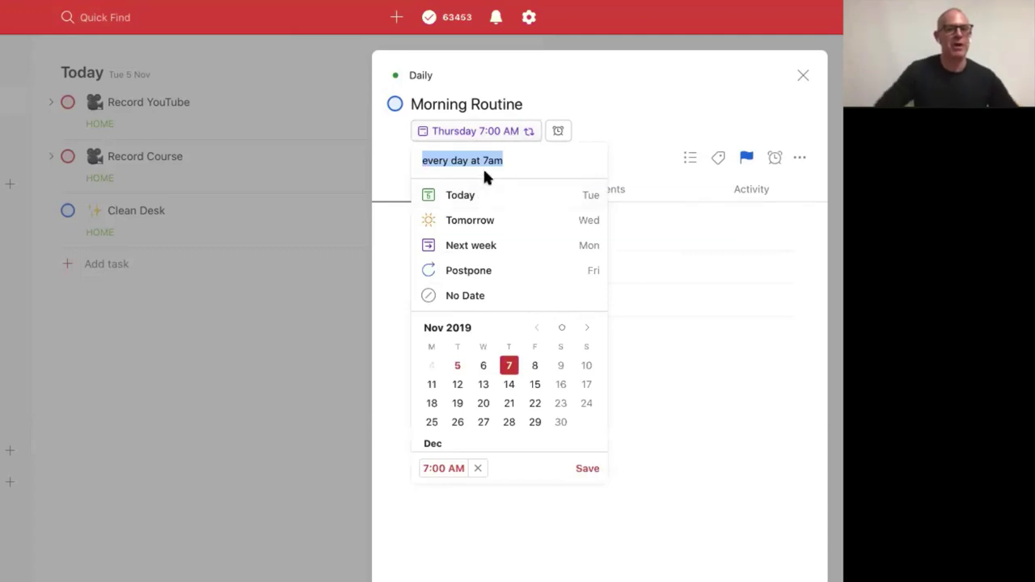
pyautogui.write('every dat a')
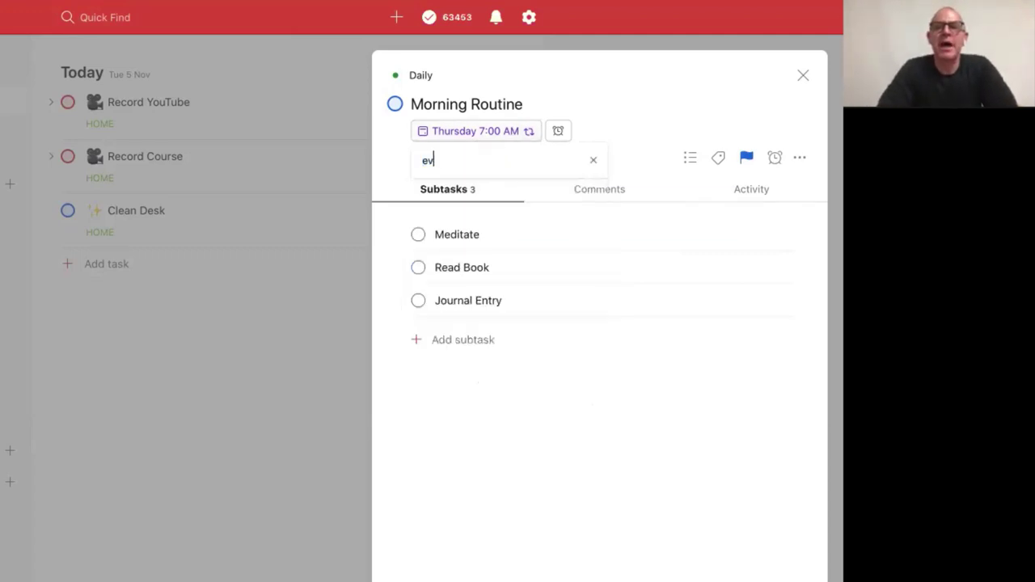
pyautogui.press('BackSpace')
pyautogui.press('BackSpace')
pyautogui.press('BackSpace')
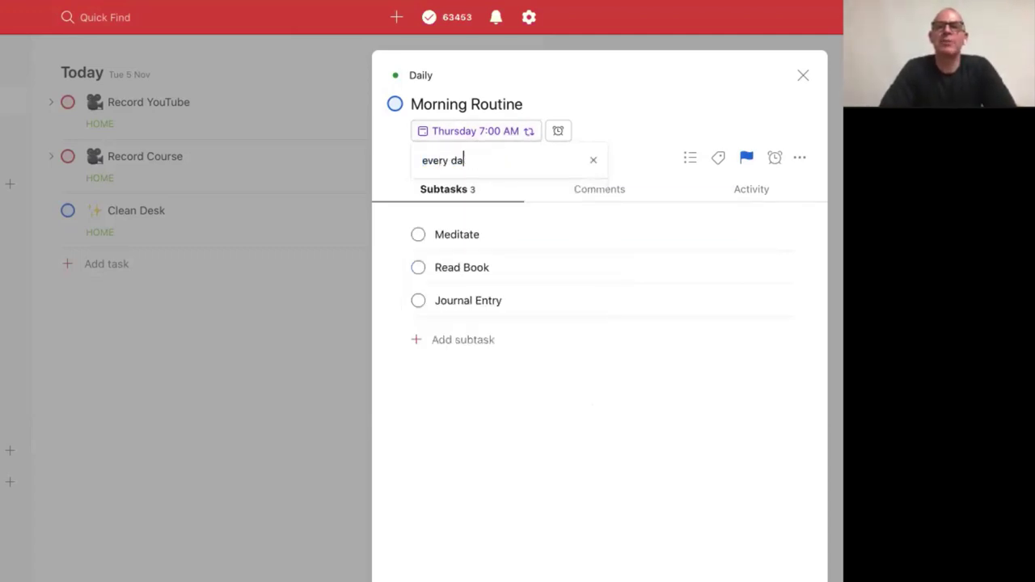
pyautogui.hotkey('ctrl', 'a')
pyautogui.write('tod')
pyautogui.press('Return')
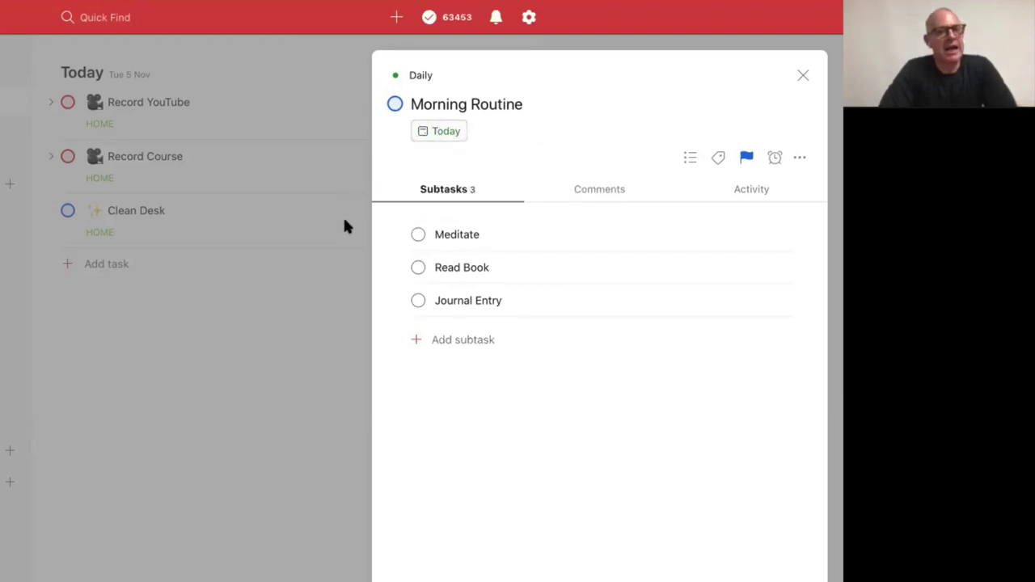
pyautogui.click(322, 238)
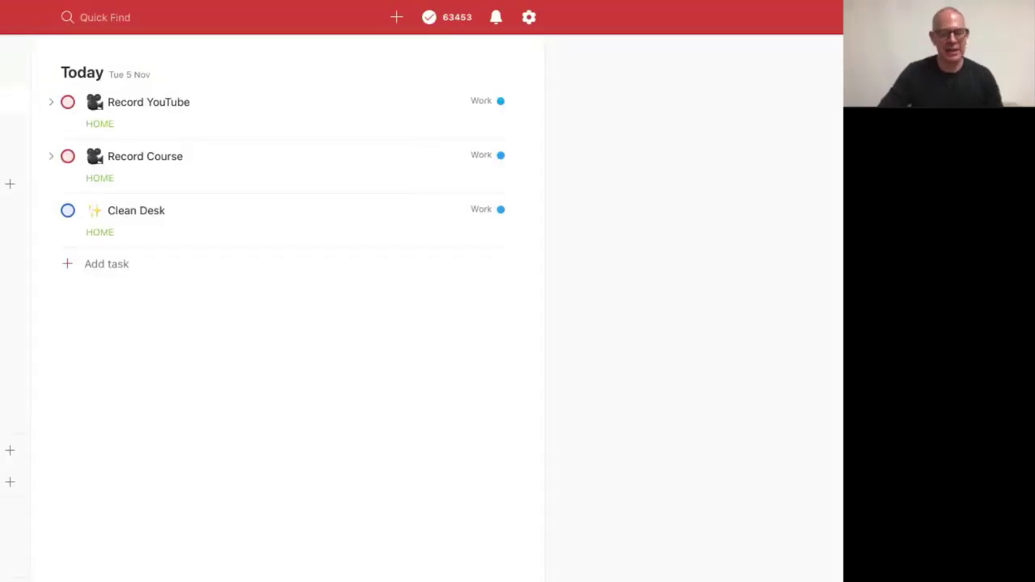
# - Refresh the Today list and expand the Morning Routine task to list its subtasks
pyautogui.click(529, 17)
pyautogui.click(421, 295)
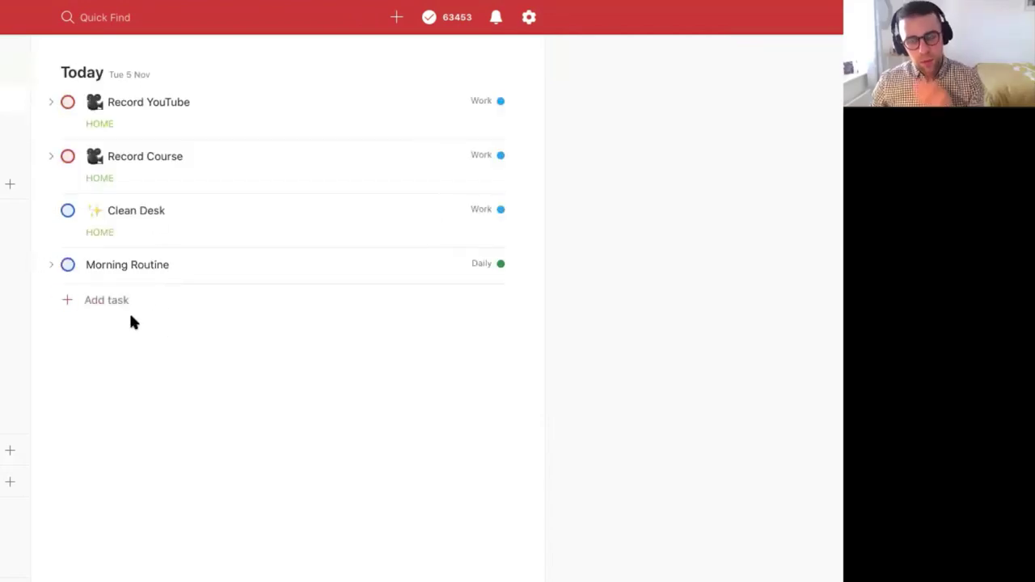
pyautogui.click(48, 265)
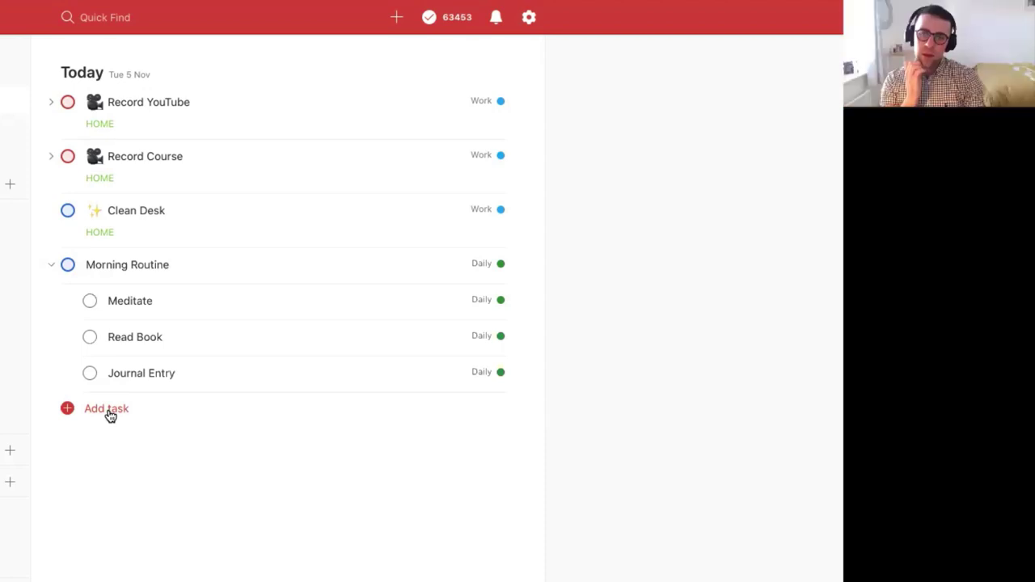
# - Open Morning Routine's details and make the Meditate subtask repeat every day
pyautogui.moveTo(477, 269)
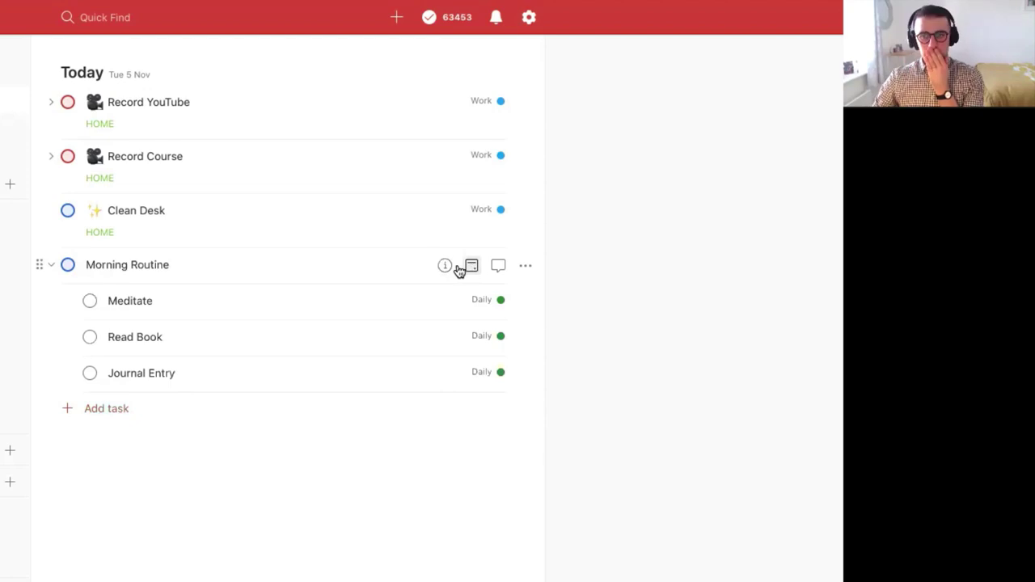
pyautogui.click(446, 267)
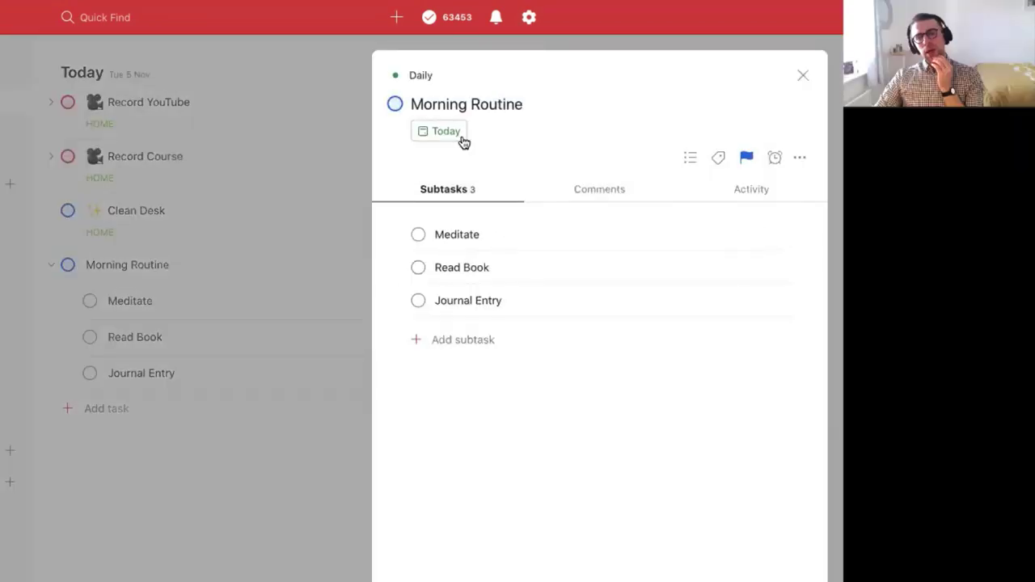
pyautogui.moveTo(457, 142)
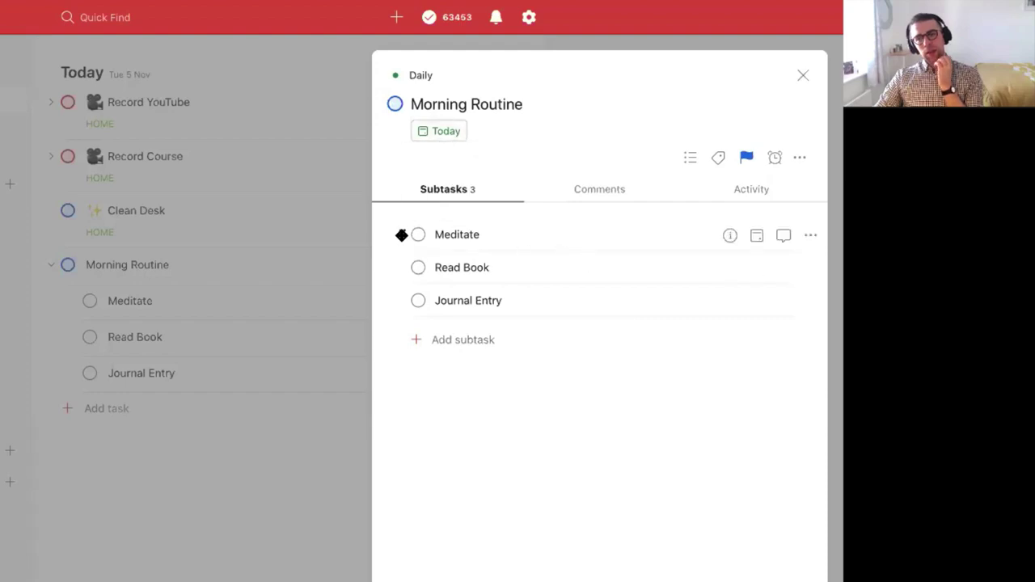
pyautogui.click(521, 239)
pyautogui.write('every ')
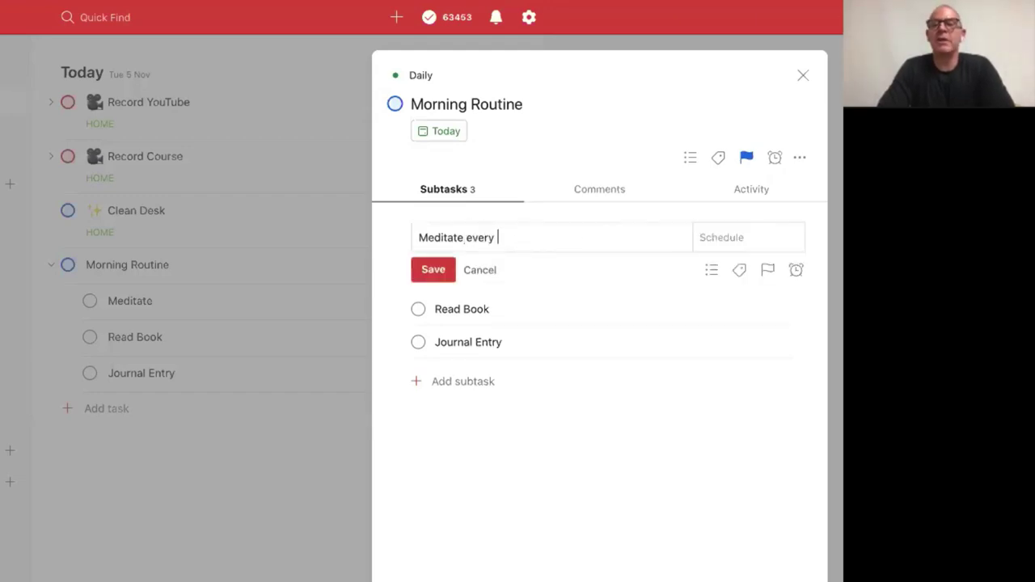
pyautogui.write('dat')
pyautogui.press('BackSpace')
pyautogui.write('y')
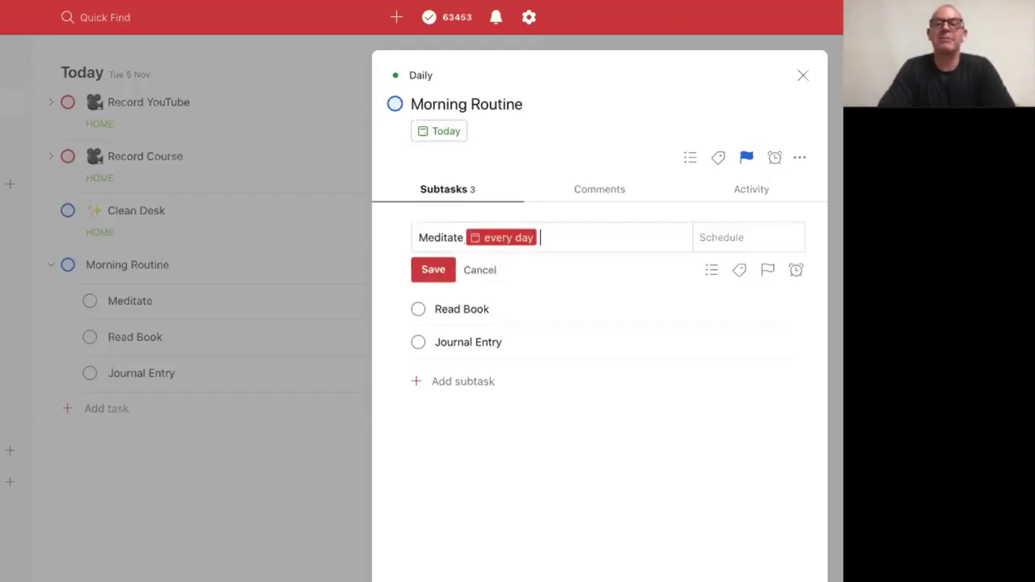
pyautogui.press('Return')
# - Set the Meditate subtask's schedule to every day at 7am and save it
pyautogui.click(608, 243)
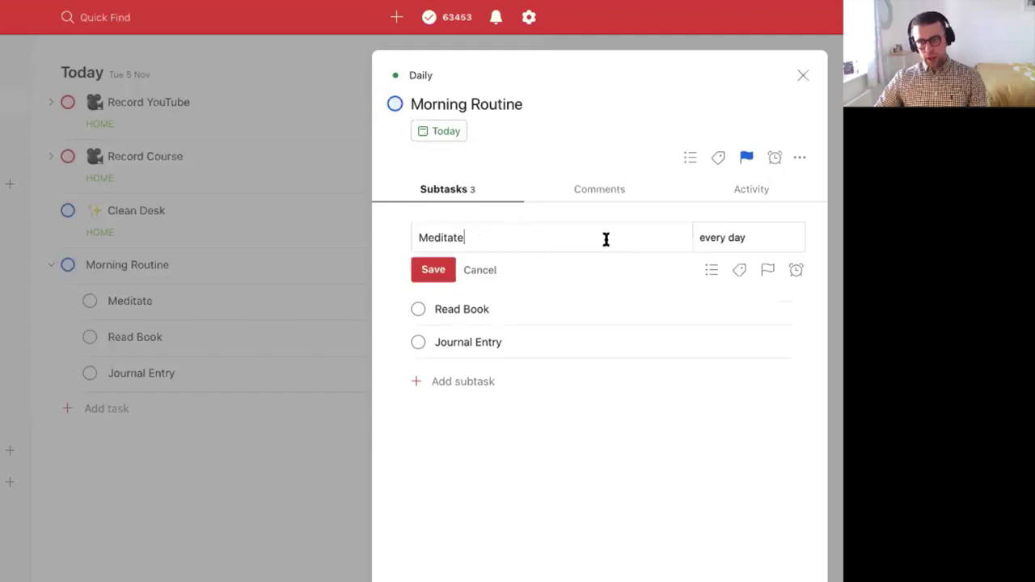
pyautogui.click(766, 242)
pyautogui.write('at 7am')
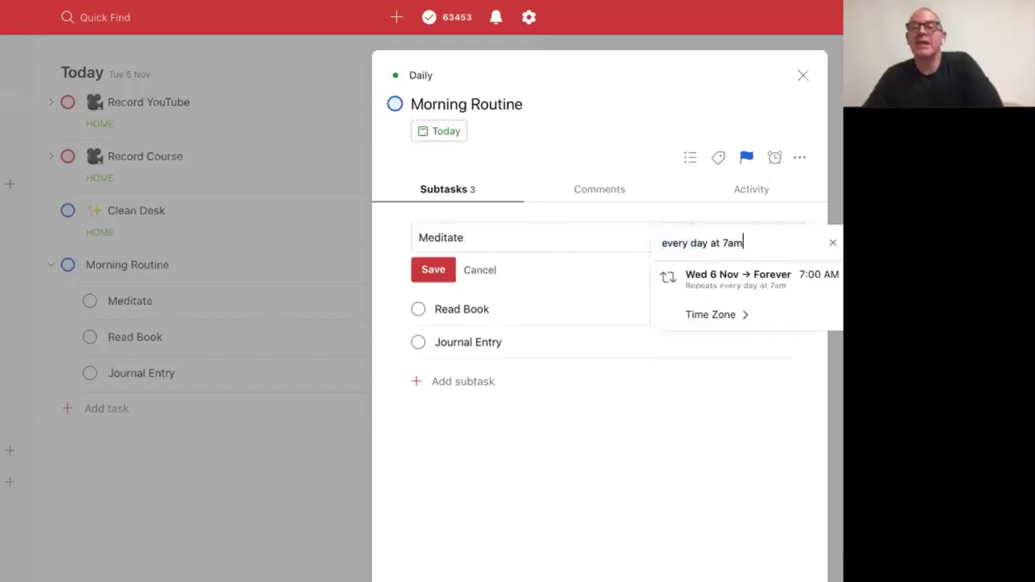
pyautogui.press('Return')
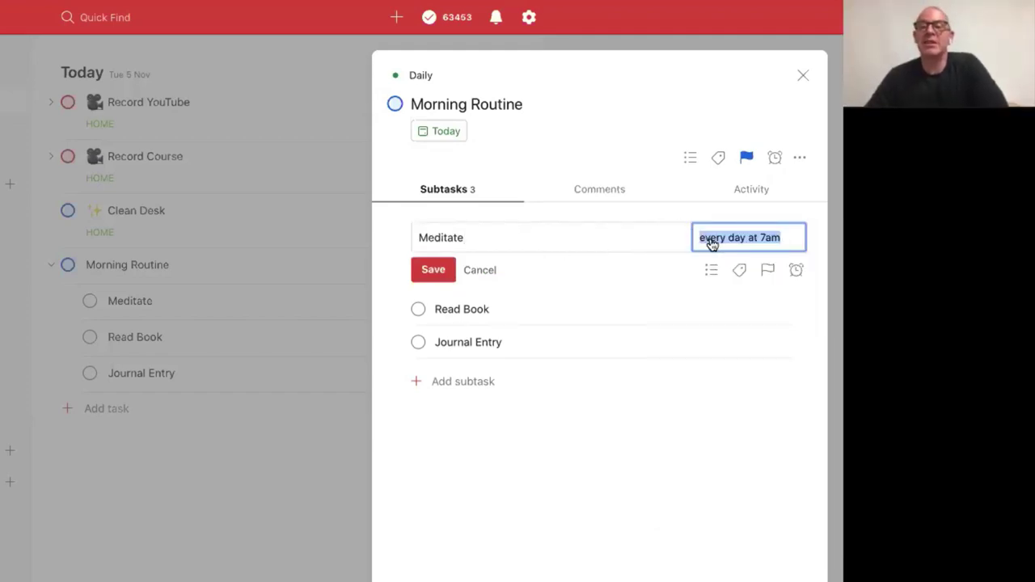
pyautogui.press('Return')
# - Make the Read Book subtask repeat every day at 7am and save it
pyautogui.click(590, 289)
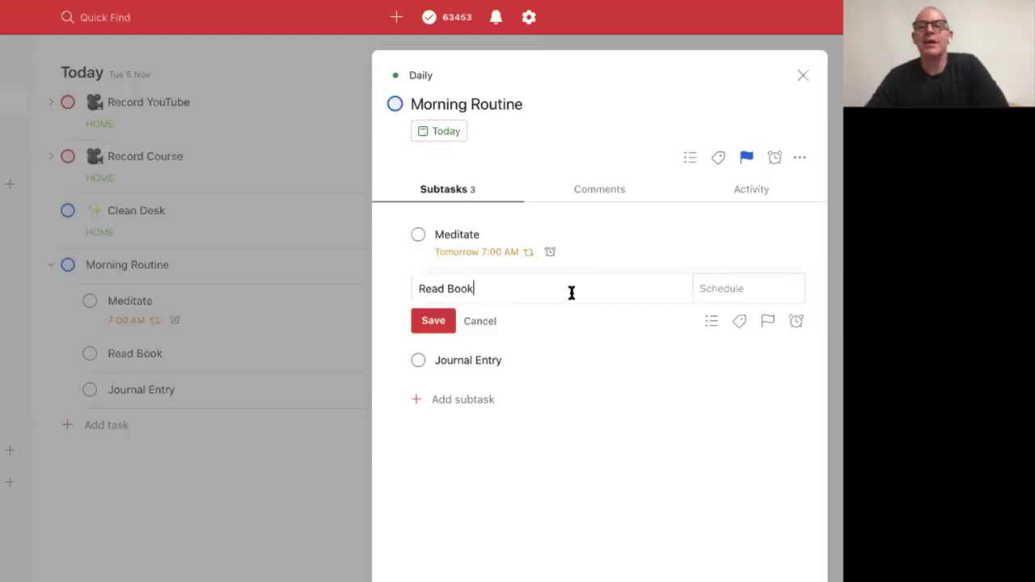
pyautogui.write('everydat')
pyautogui.press('BackSpace')
pyautogui.press('BackSpace')
pyautogui.write('y at 7am')
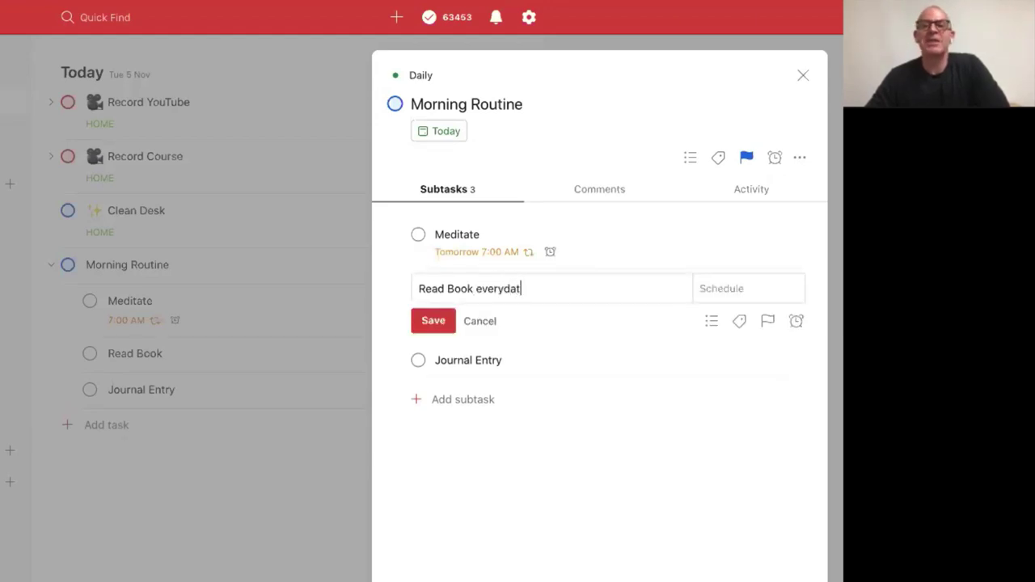
pyautogui.press('Return')
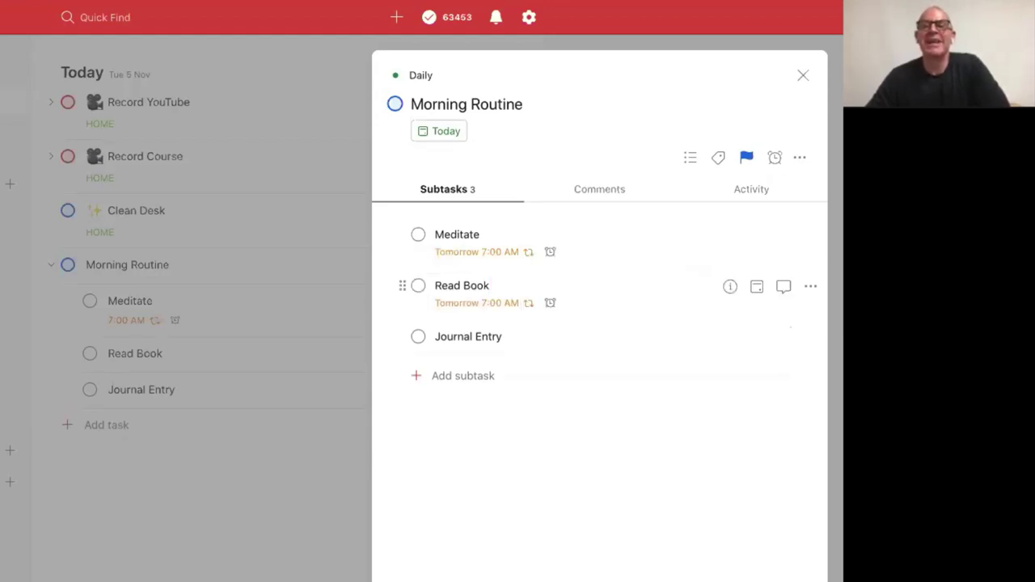
# - Schedule the Journal Entry subtask for every day at 7 and save the change
pyautogui.click(610, 338)
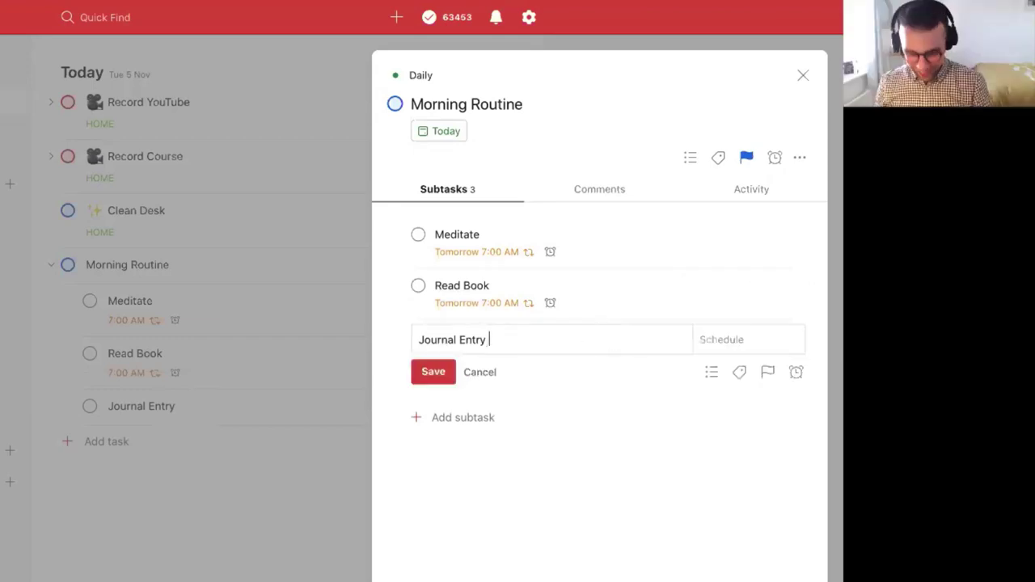
pyautogui.write('everday')
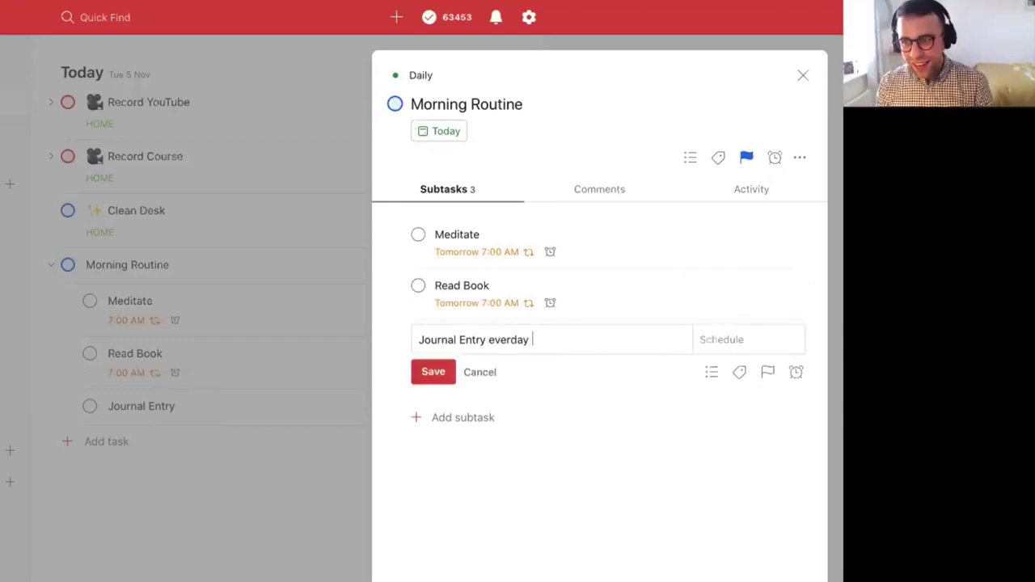
pyautogui.press('BackSpace')
pyautogui.press('BackSpace')
pyautogui.press('BackSpace')
pyautogui.press('BackSpace')
pyautogui.write('yday ')
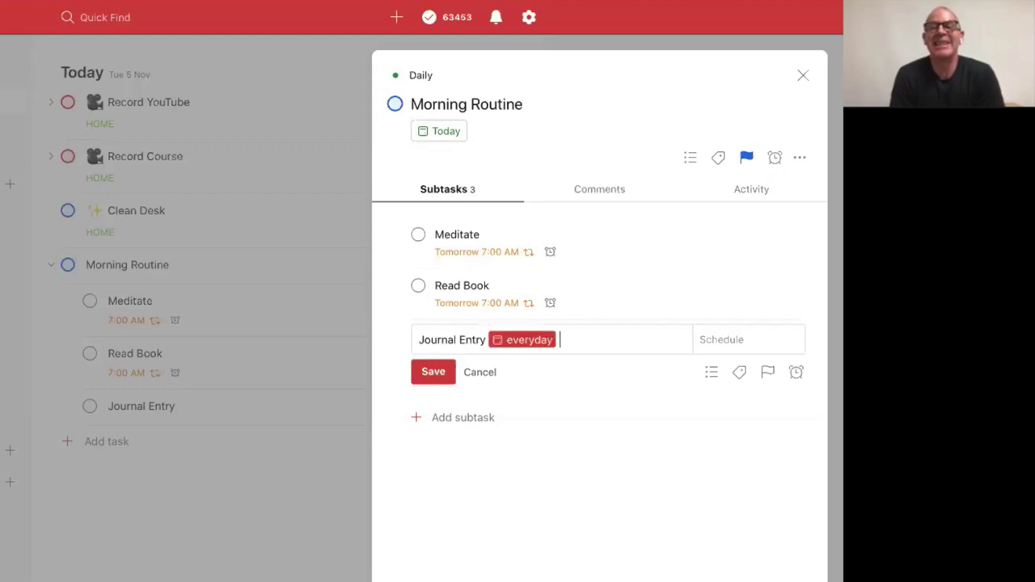
pyautogui.write('at 7')
pyautogui.press('Return')
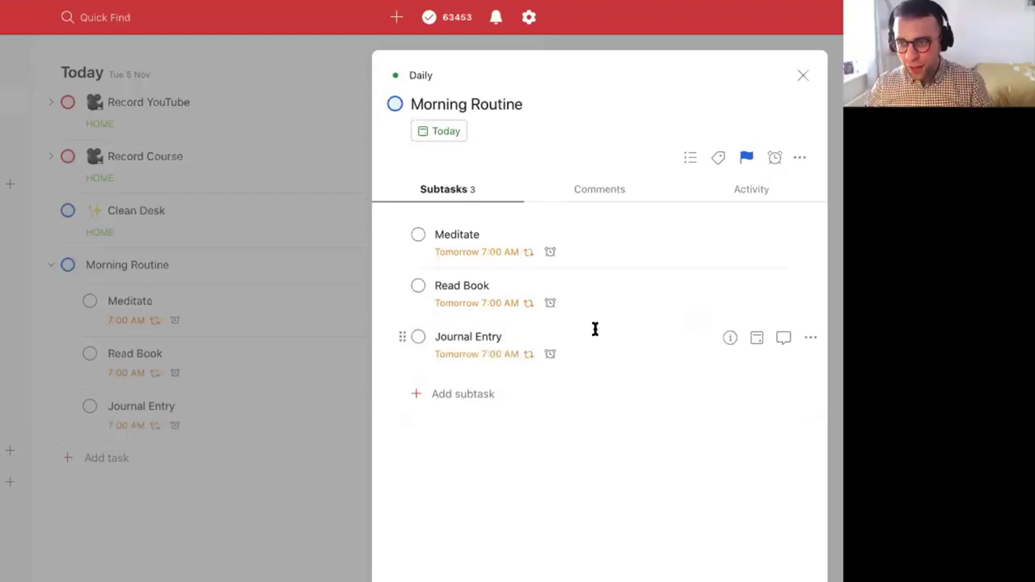
# - Close the task details and set the parent Morning Routine task to recur every day at 7am
pyautogui.click(275, 282)
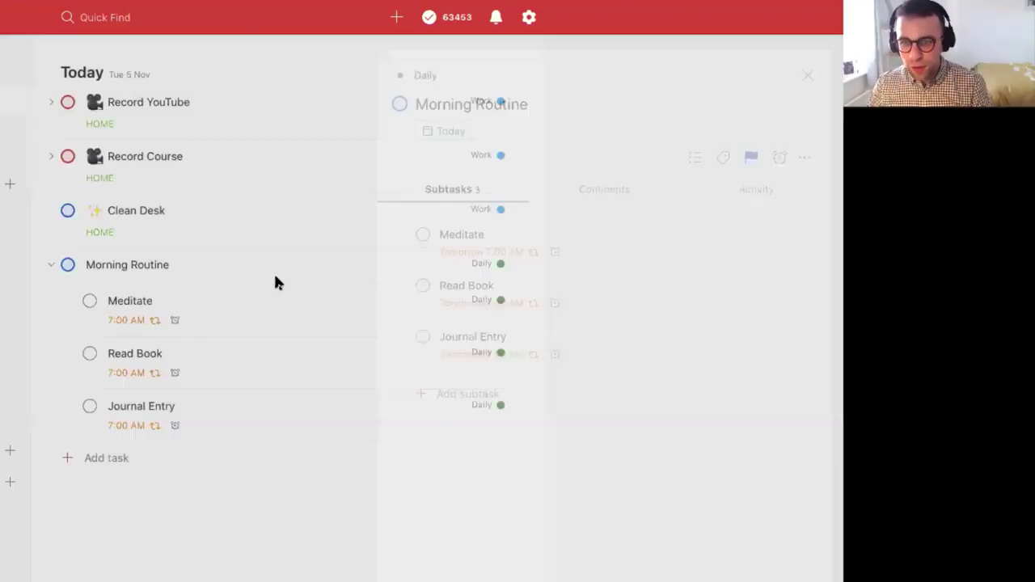
pyautogui.click(264, 265)
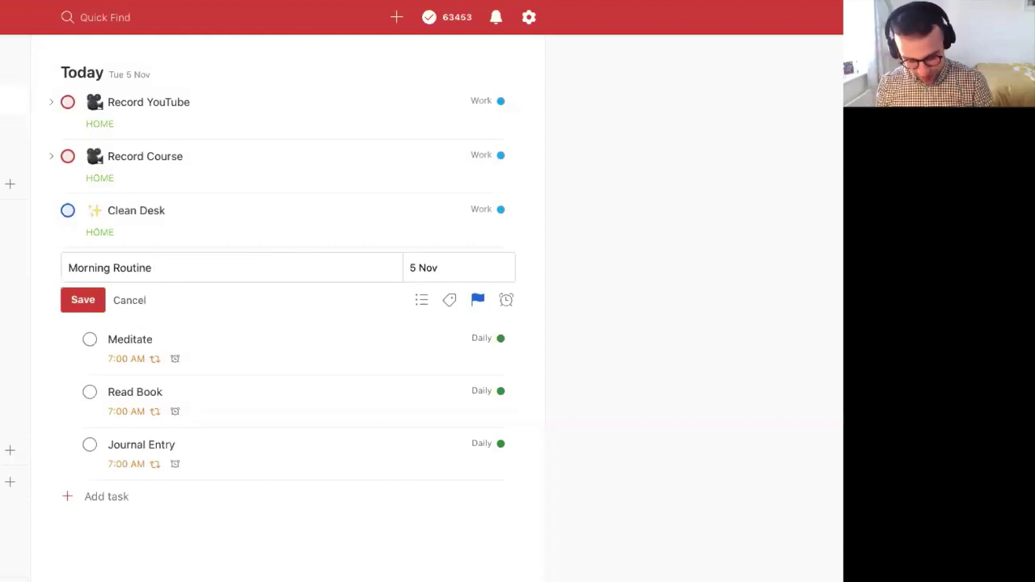
pyautogui.write('every dat at')
pyautogui.press('BackSpace')
pyautogui.press('BackSpace')
pyautogui.press('BackSpace')
pyautogui.press('BackSpace')
pyautogui.press('BackSpace')
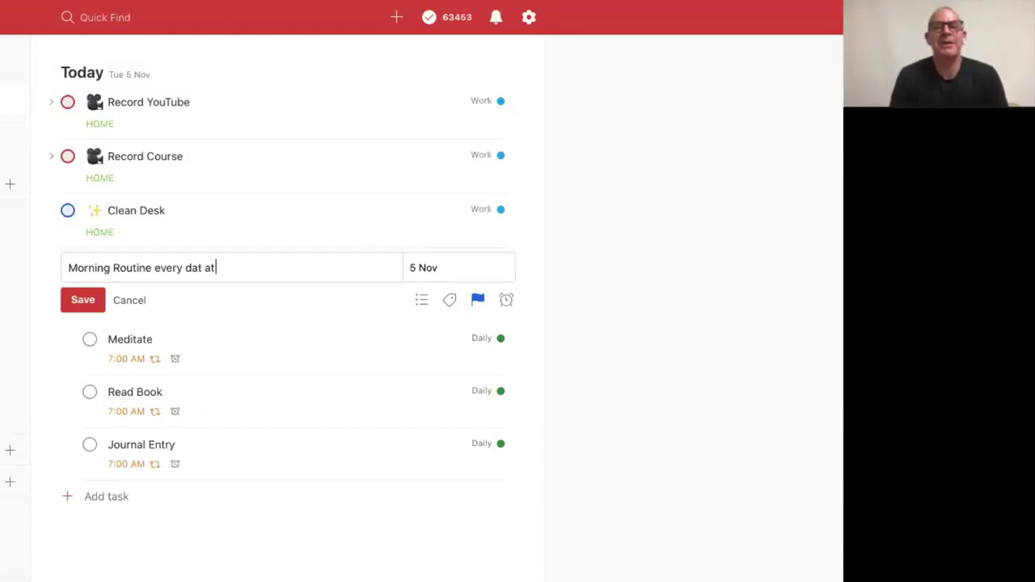
pyautogui.write('y at 7am')
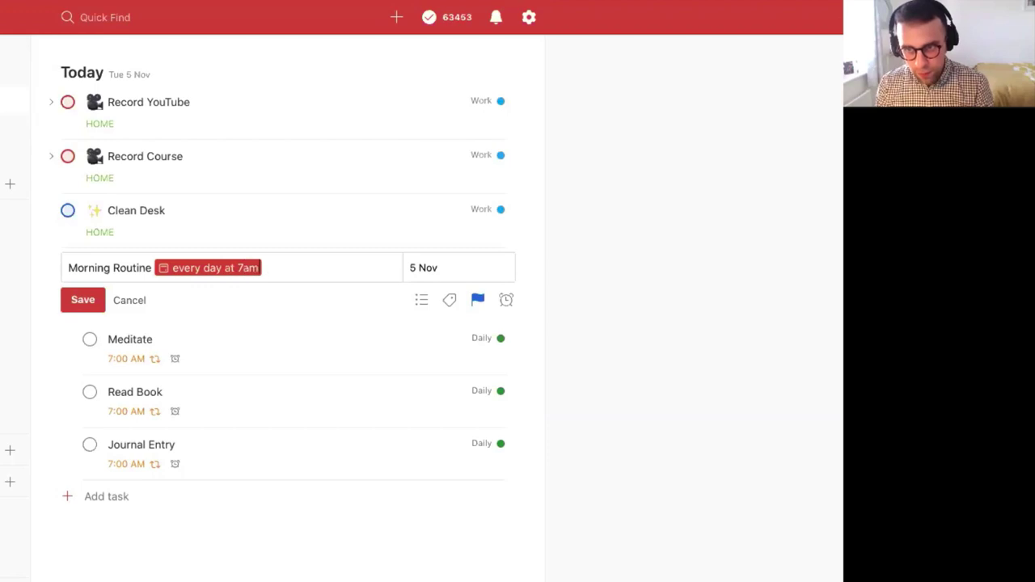
pyautogui.press('Return')
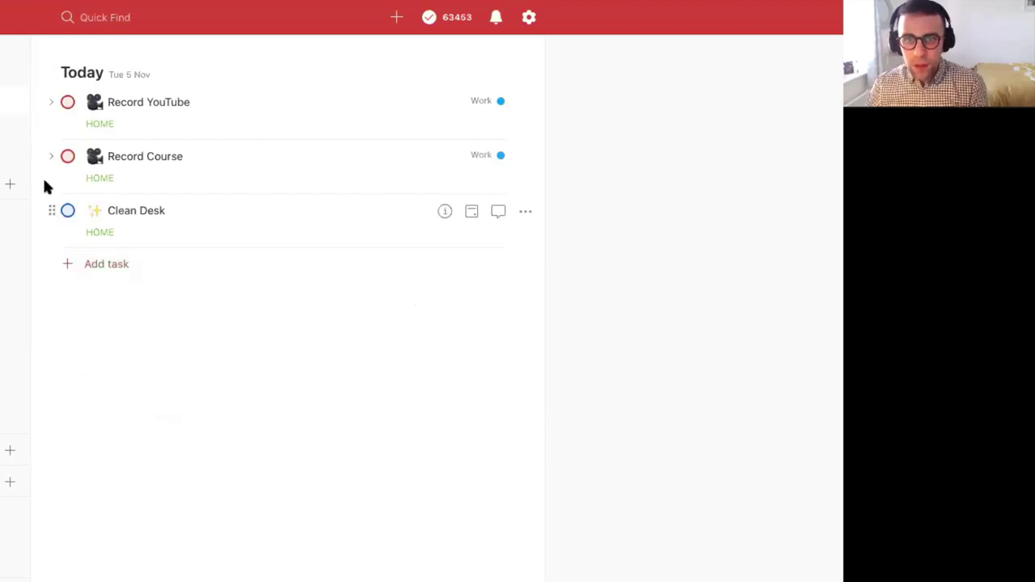
# - Search for "mornin" and open the Morning Routine task from the results
pyautogui.click(138, 24)
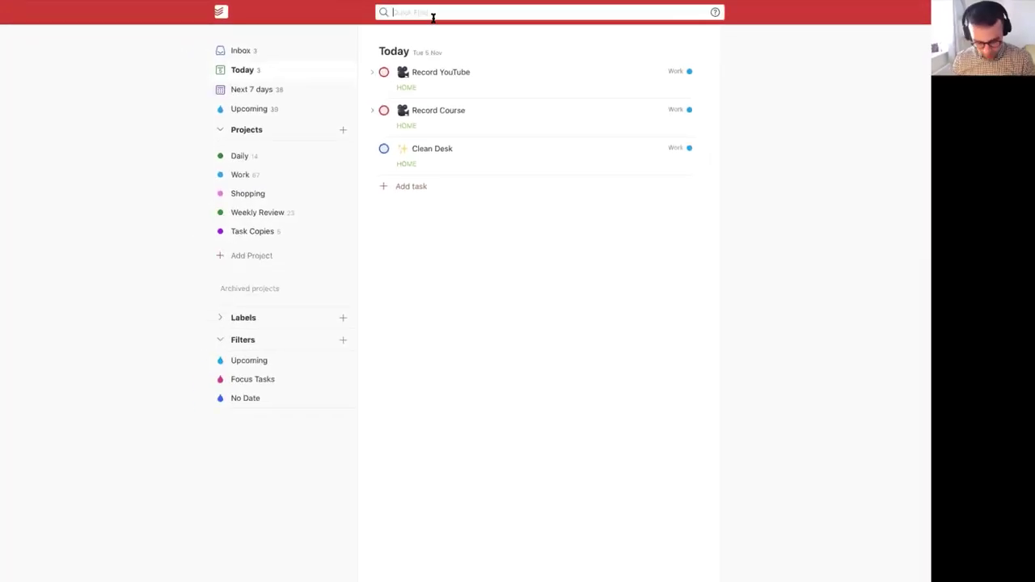
pyautogui.write('mornin')
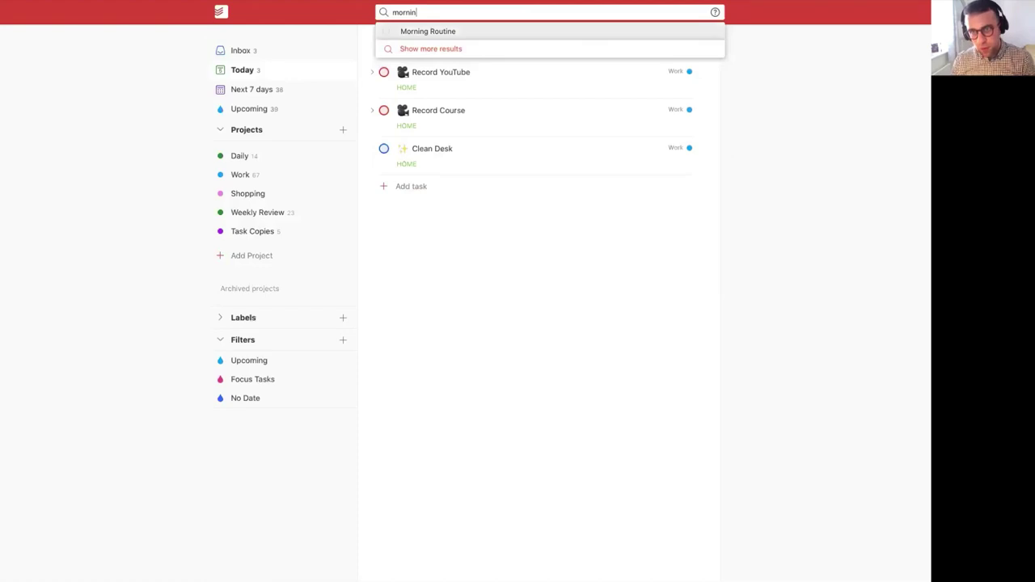
pyautogui.press('Return')
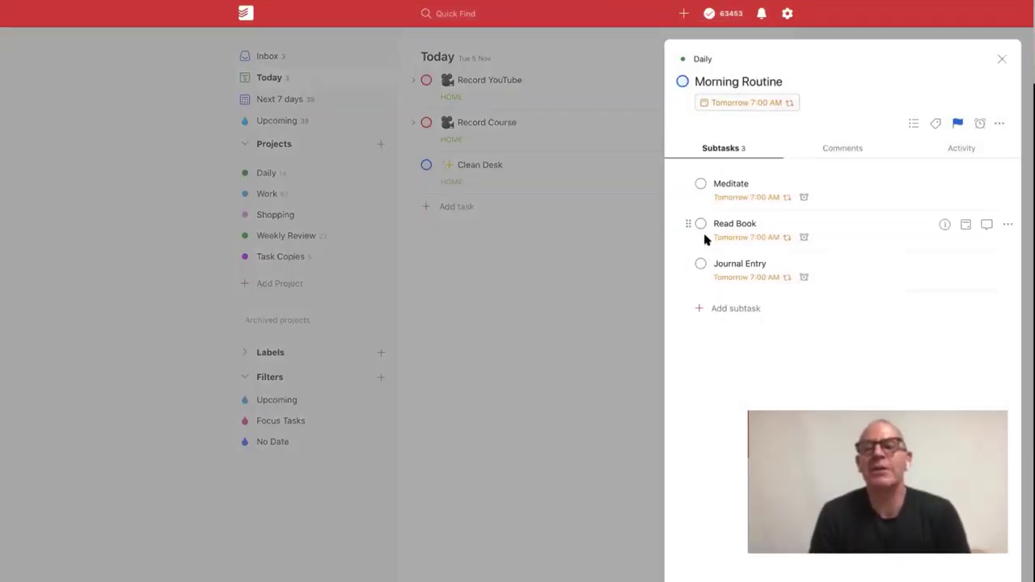
# - Complete one occurrence each of Meditate, the parent Morning Routine and Read Book, and two occurrences of Journal Entry
pyautogui.click(700, 184)
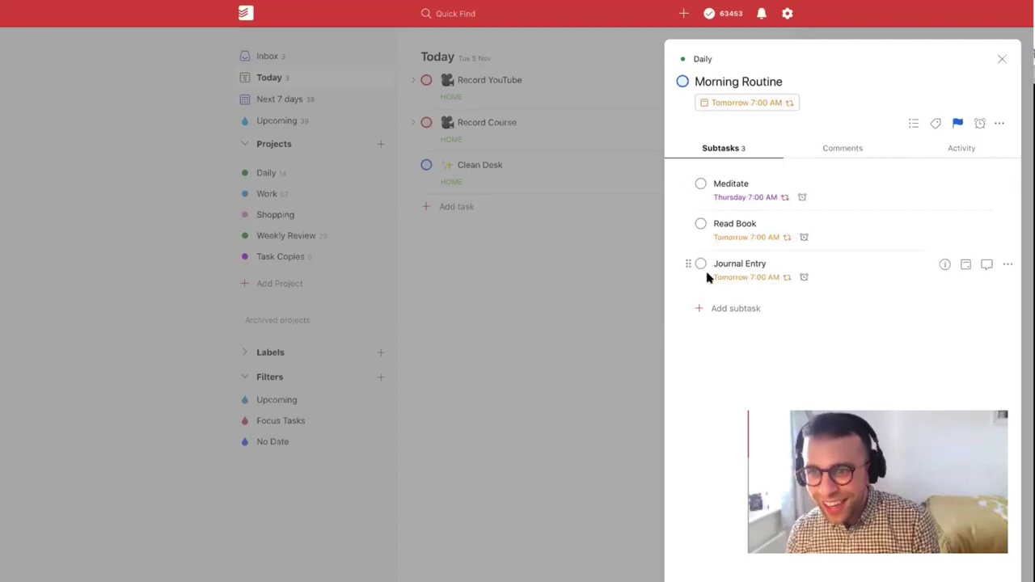
pyautogui.click(683, 82)
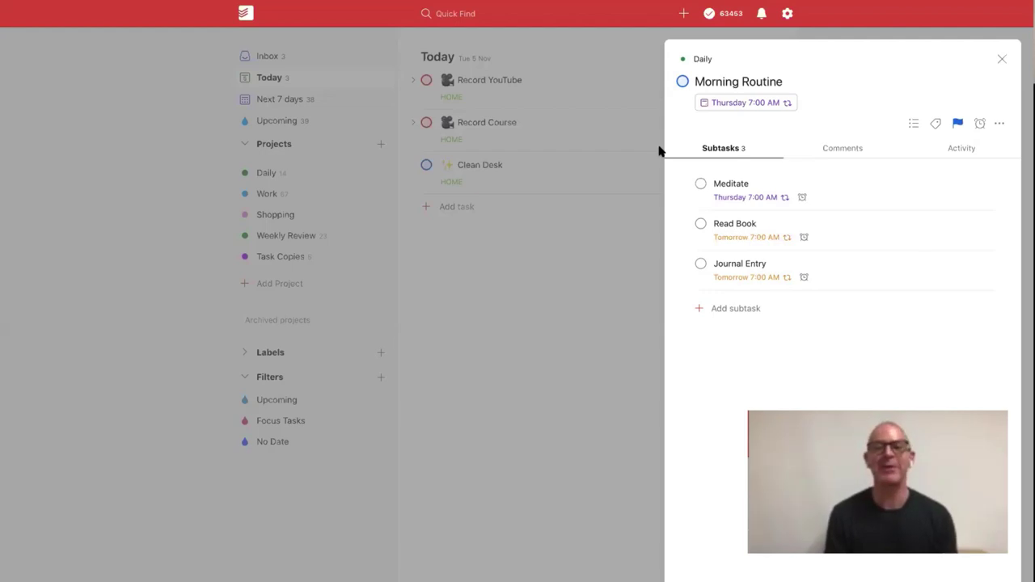
pyautogui.click(700, 224)
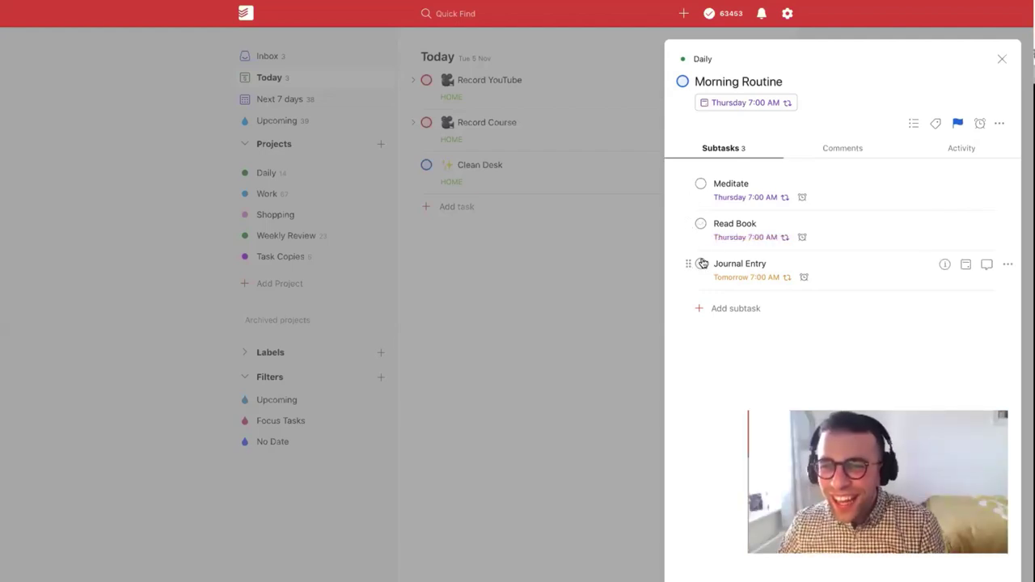
pyautogui.click(701, 264)
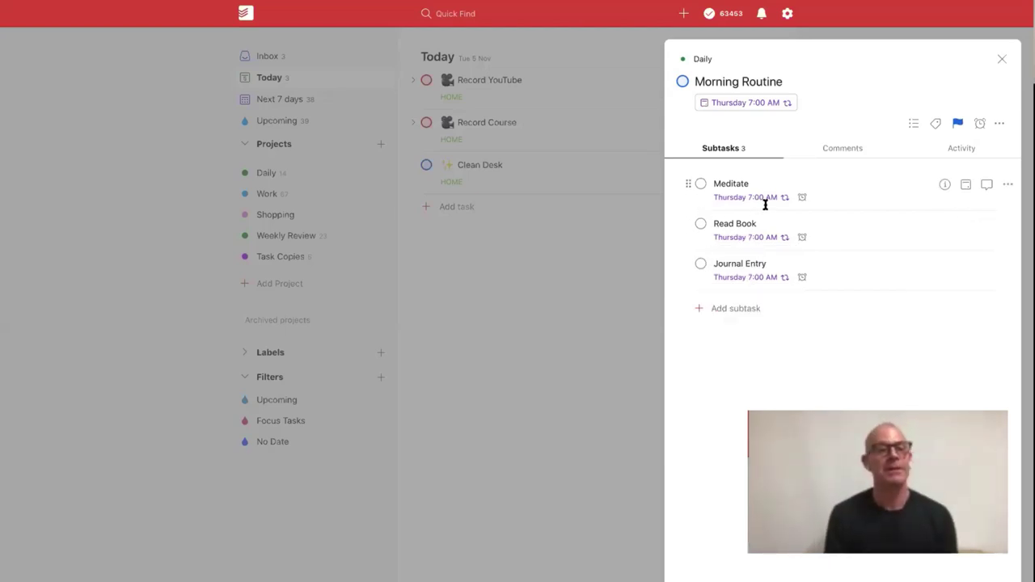
pyautogui.click(701, 264)
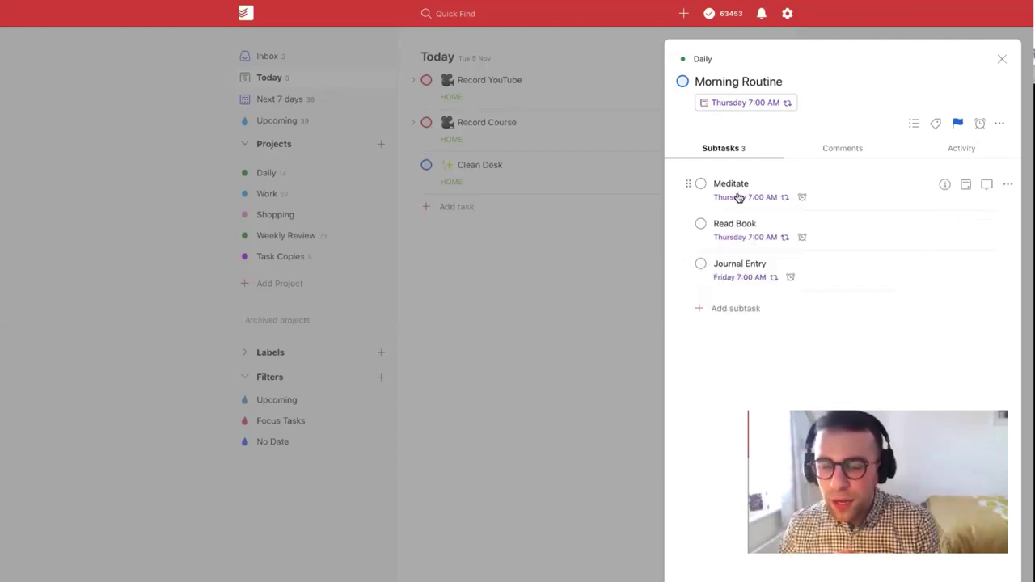
# - Inspect the due-date details of the Meditate and Journal Entry subtasks, and close Morning Routine's details
pyautogui.moveTo(741, 200)
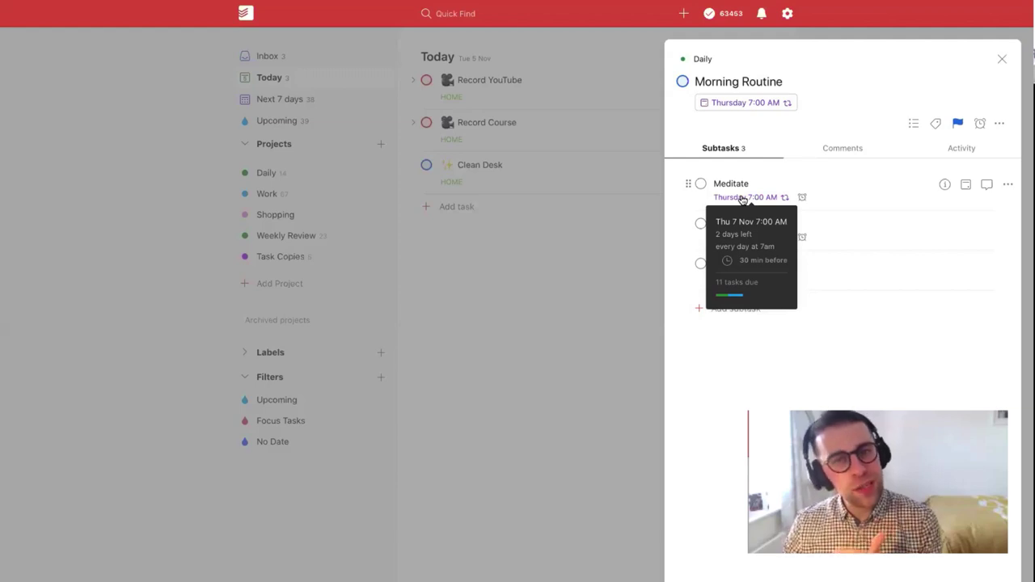
pyautogui.moveTo(746, 284)
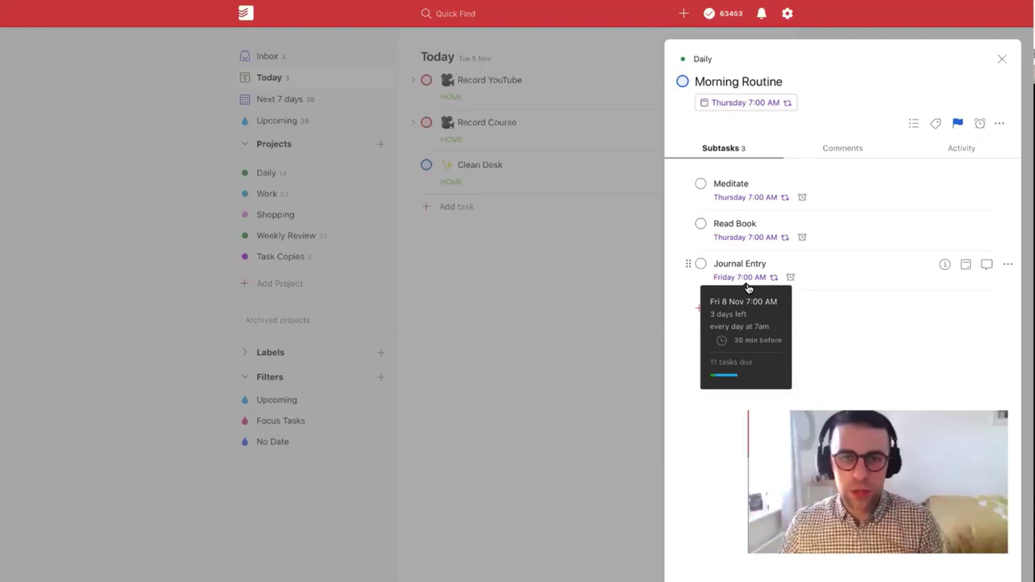
pyautogui.click(612, 199)
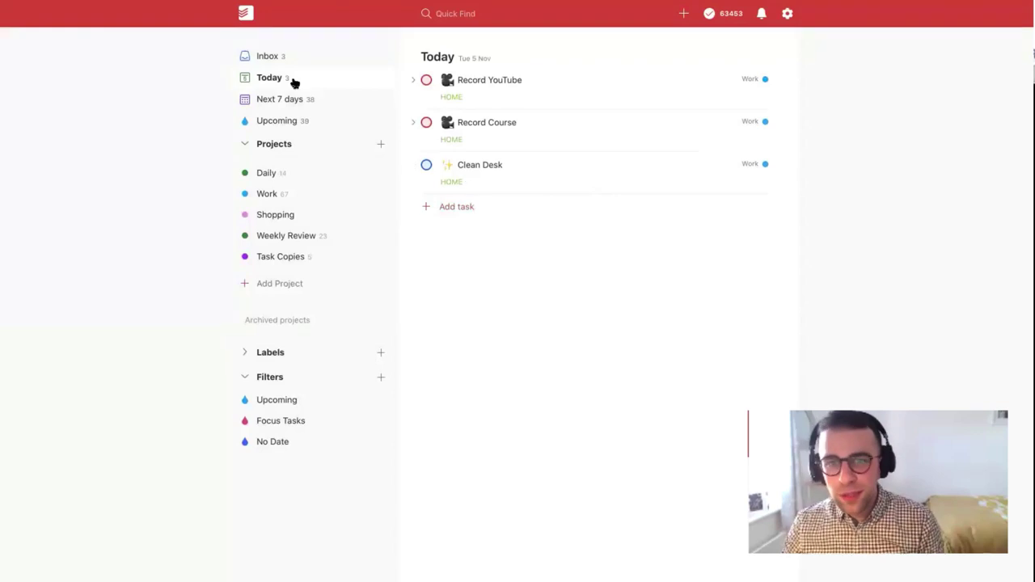